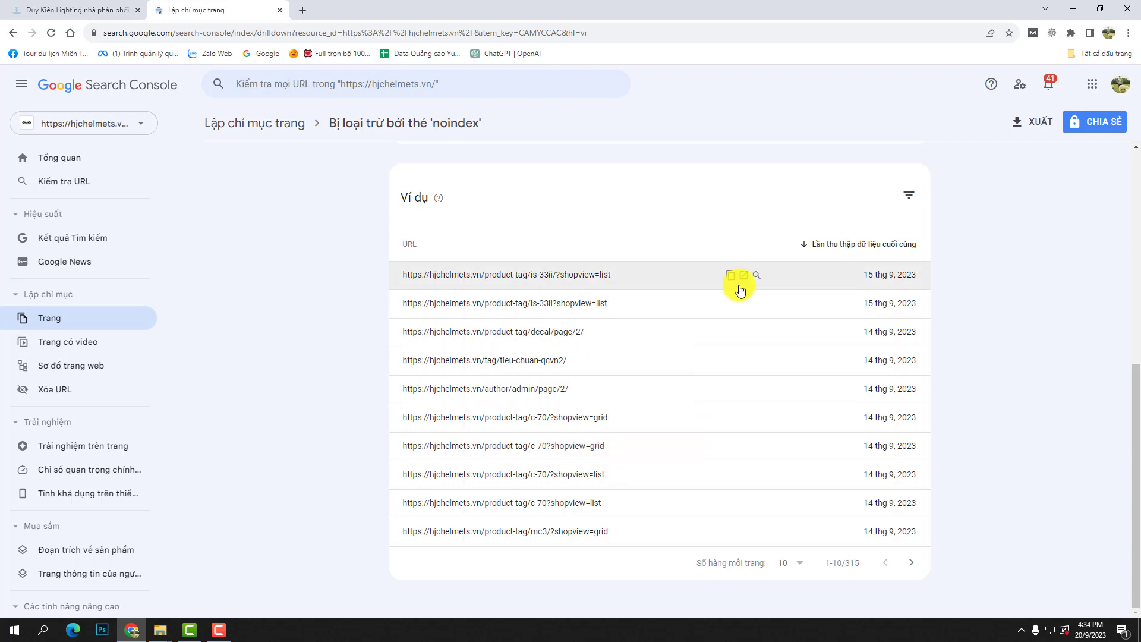
Open the excluded URL /product-tag/is-33ii/?shopview=list in a new tab and look through its product listing.
click(744, 277)
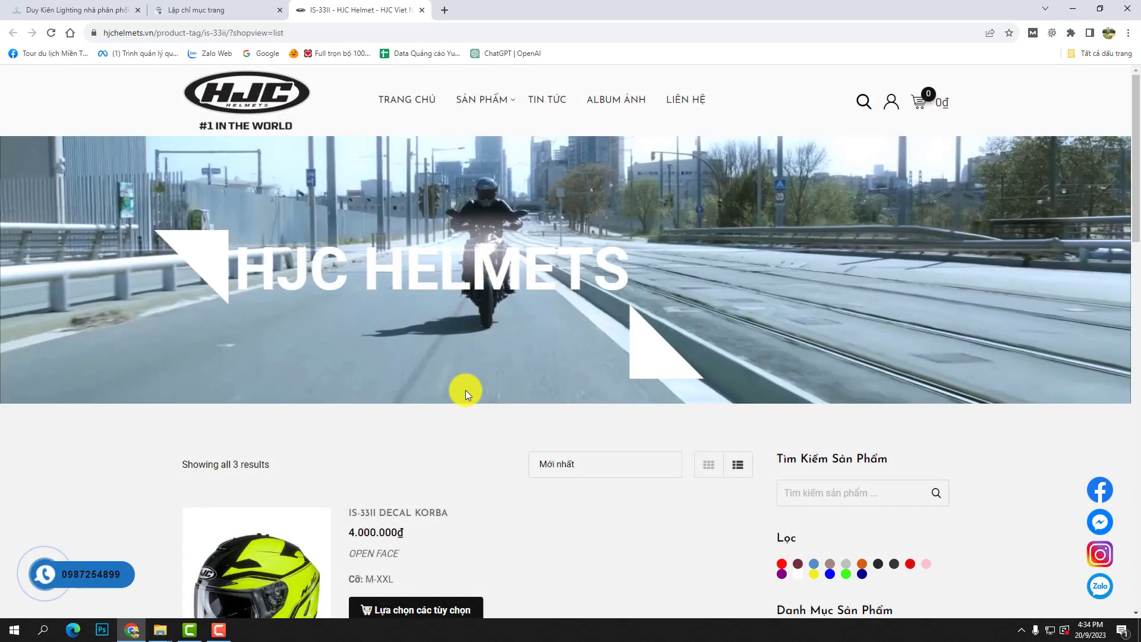
scroll(465, 390, down, 6)
scroll(476, 400, down, 3)
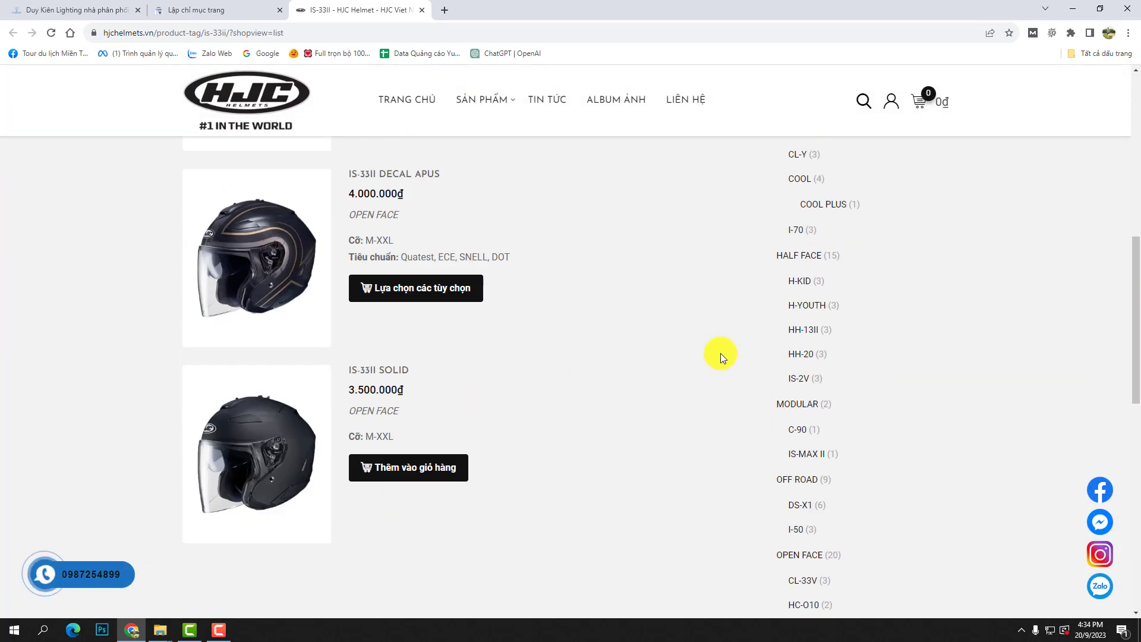
scroll(1136, 314, down, 8)
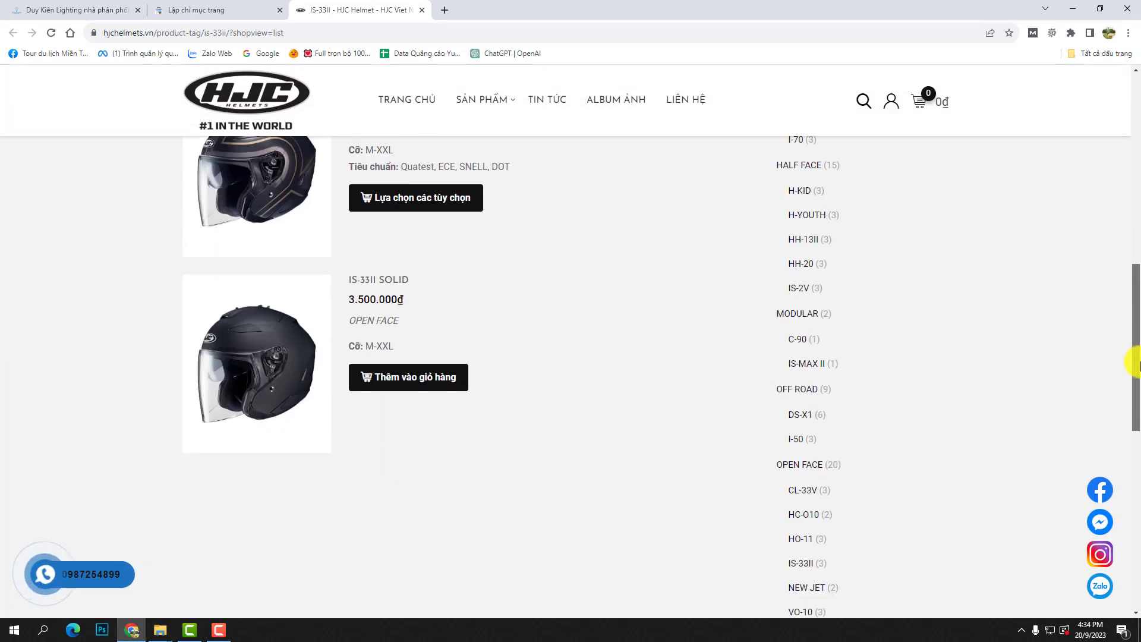
drag(1136, 345, 1135, 192)
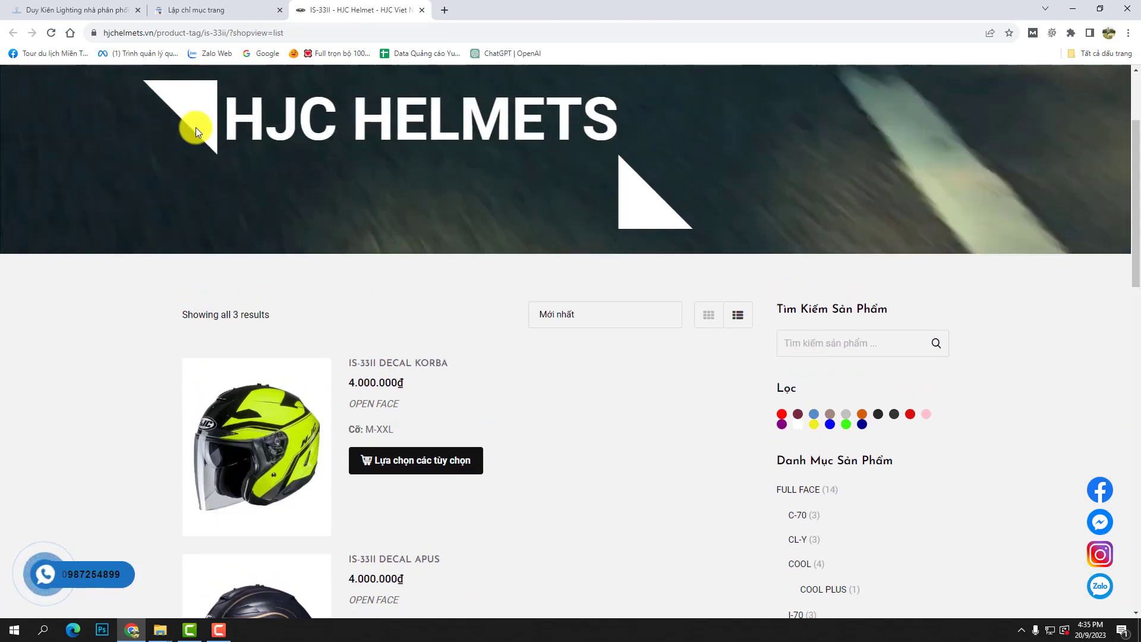
Return to the noindex exclusion report and open the URL removal tool (Xóa URL) in a new tab.
click(234, 6)
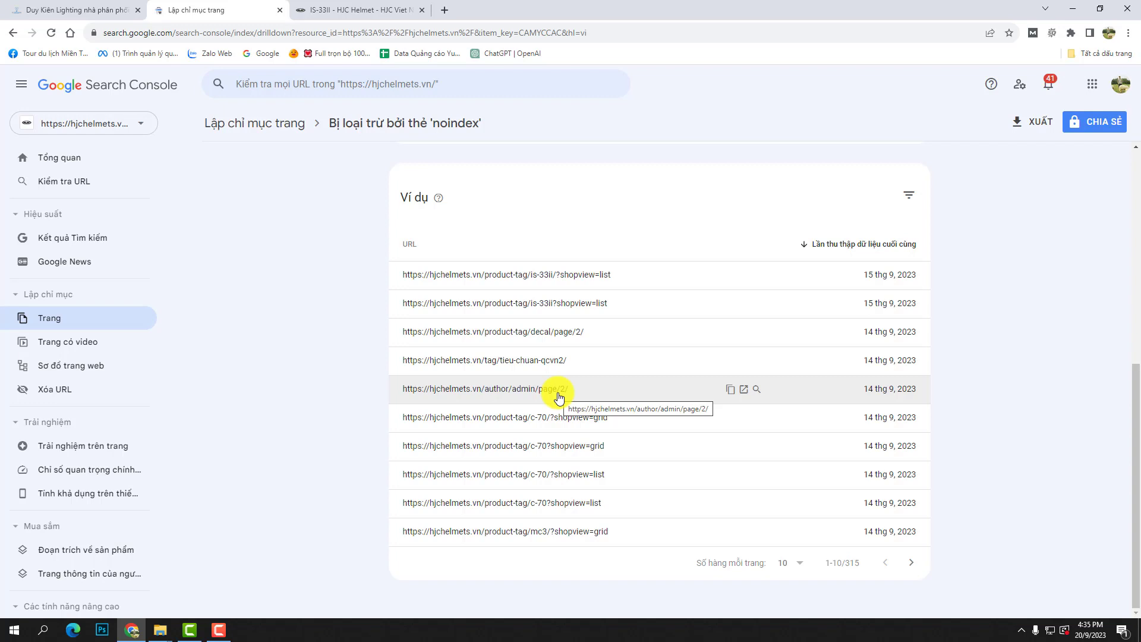
right_click(59, 394)
click(253, 373)
right_click(75, 396)
click(93, 406)
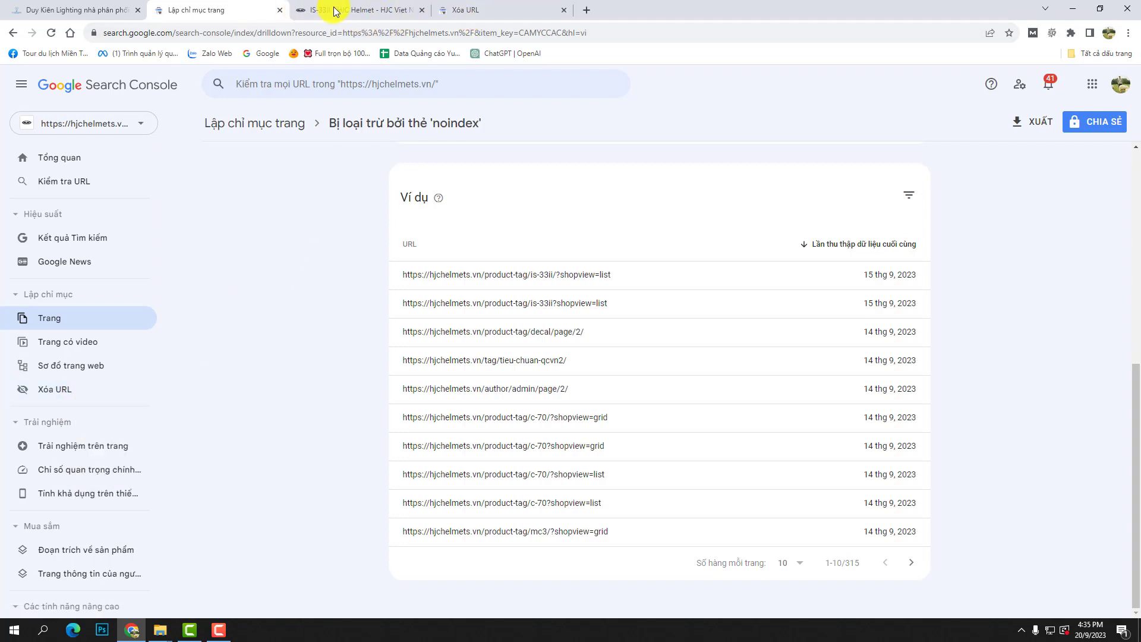
Copy the full address of the open /product-tag/is-33ii/?shopview=list page.
click(336, 11)
click(342, 33)
key(ctrl+c)
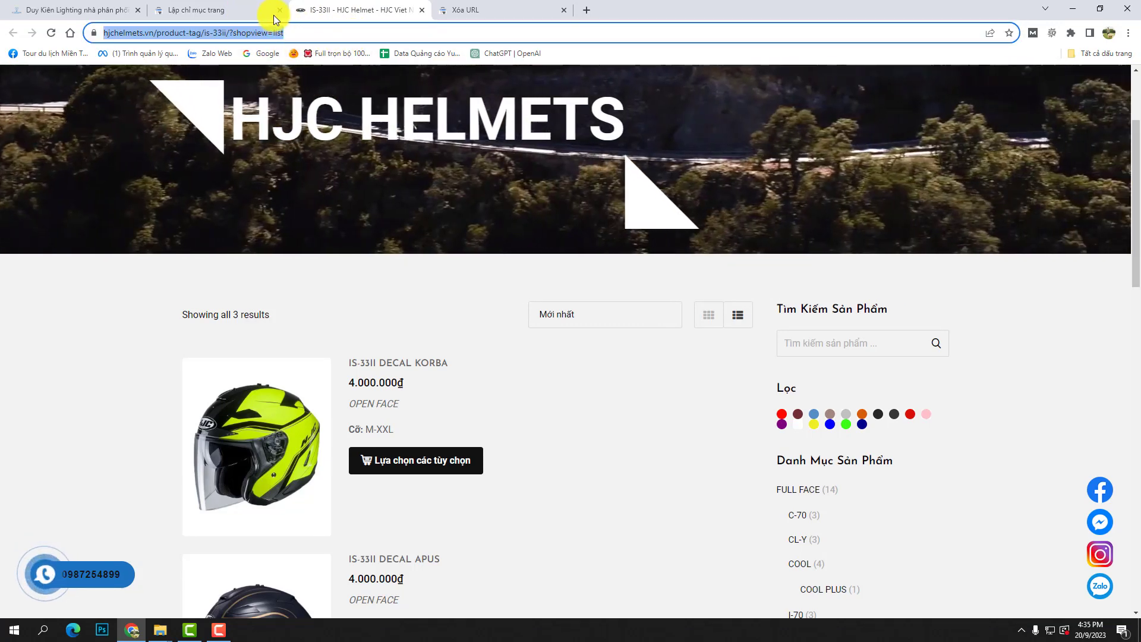
scroll(130, 177, up, 3)
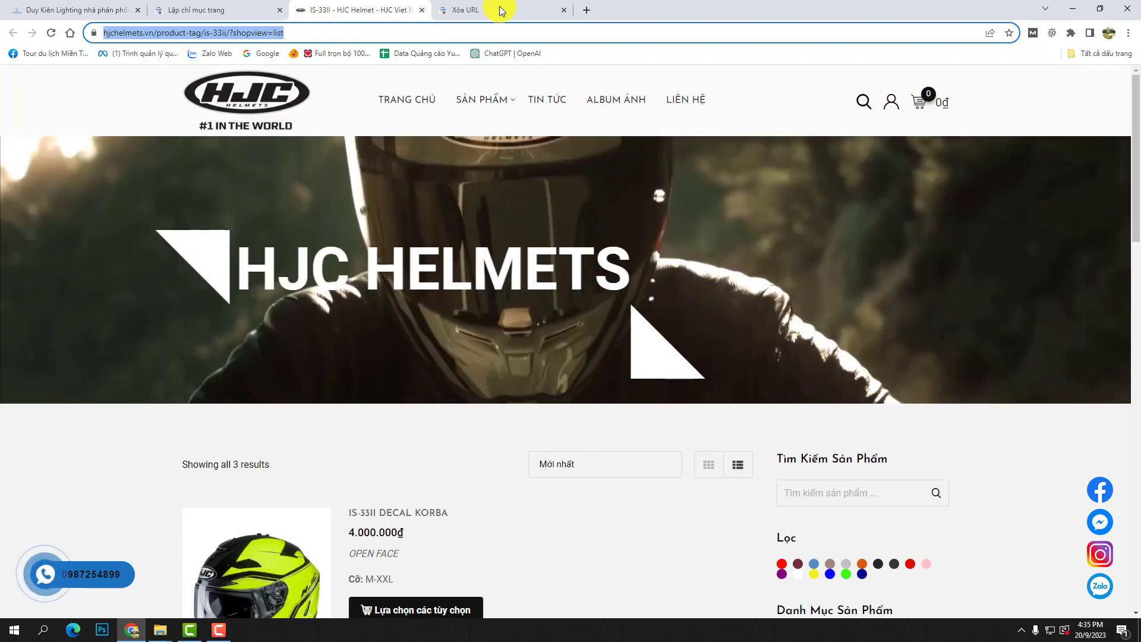
click(505, 10)
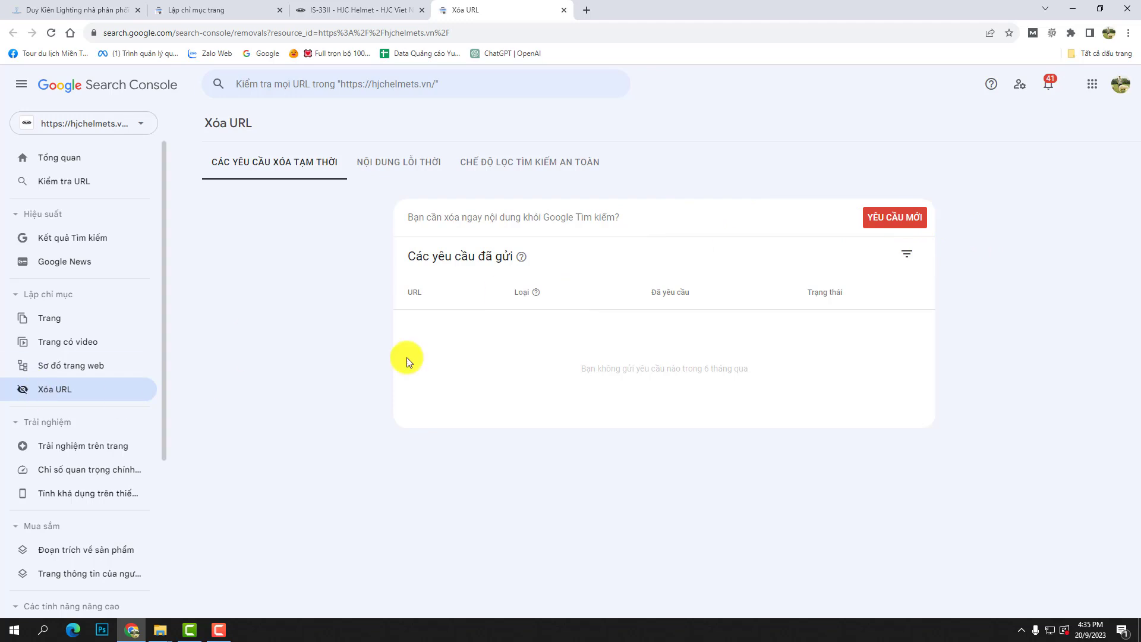
click(909, 217)
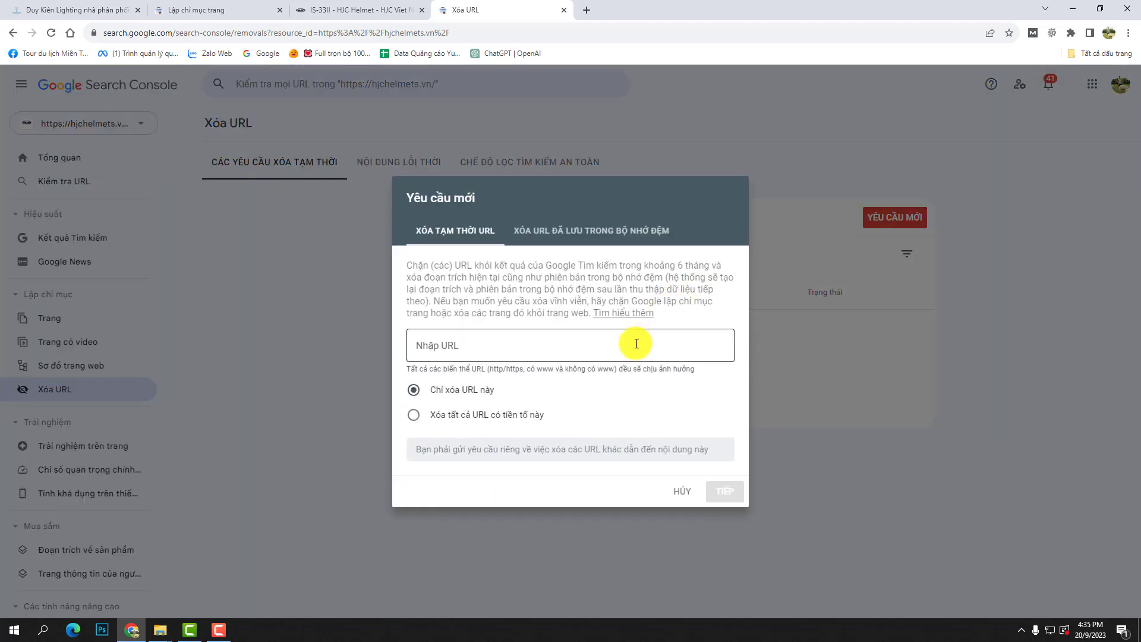
click(589, 351)
key(ctrl+v)
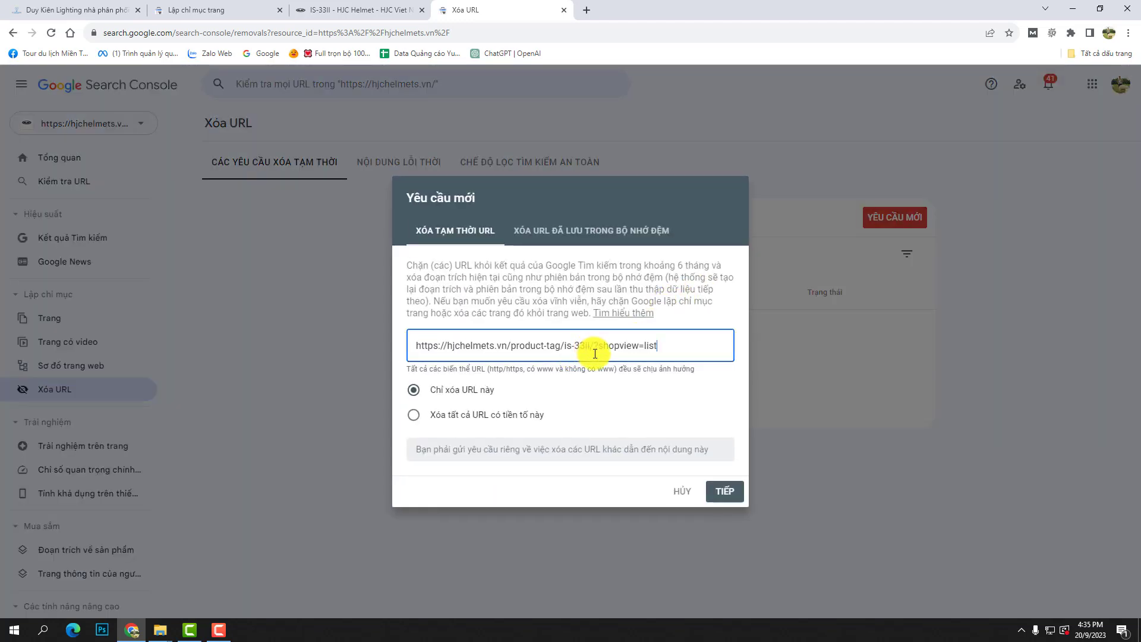
click(726, 493)
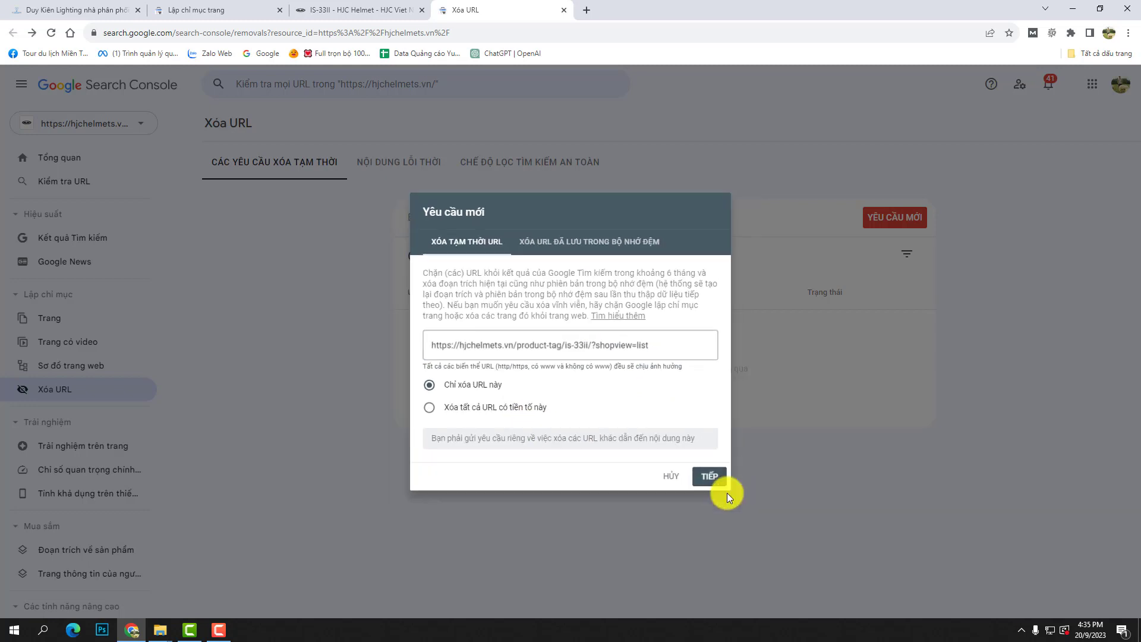
click(718, 413)
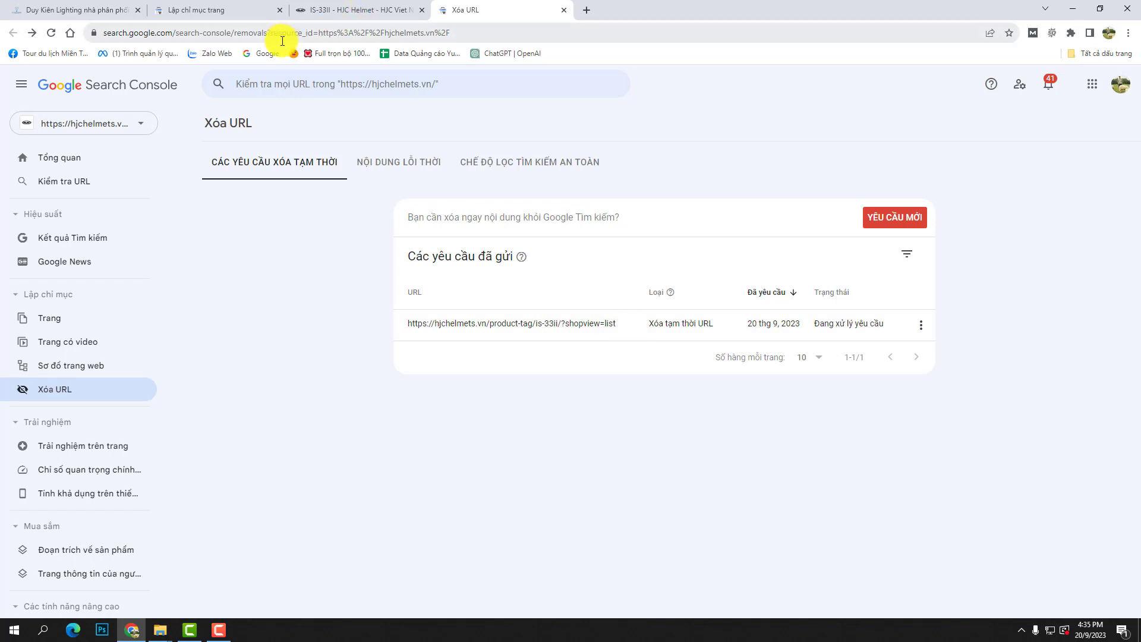
Open the second excluded URL, /product-tag/is-33ii?shopview=list, from the report in a new tab and copy its page address.
click(257, 5)
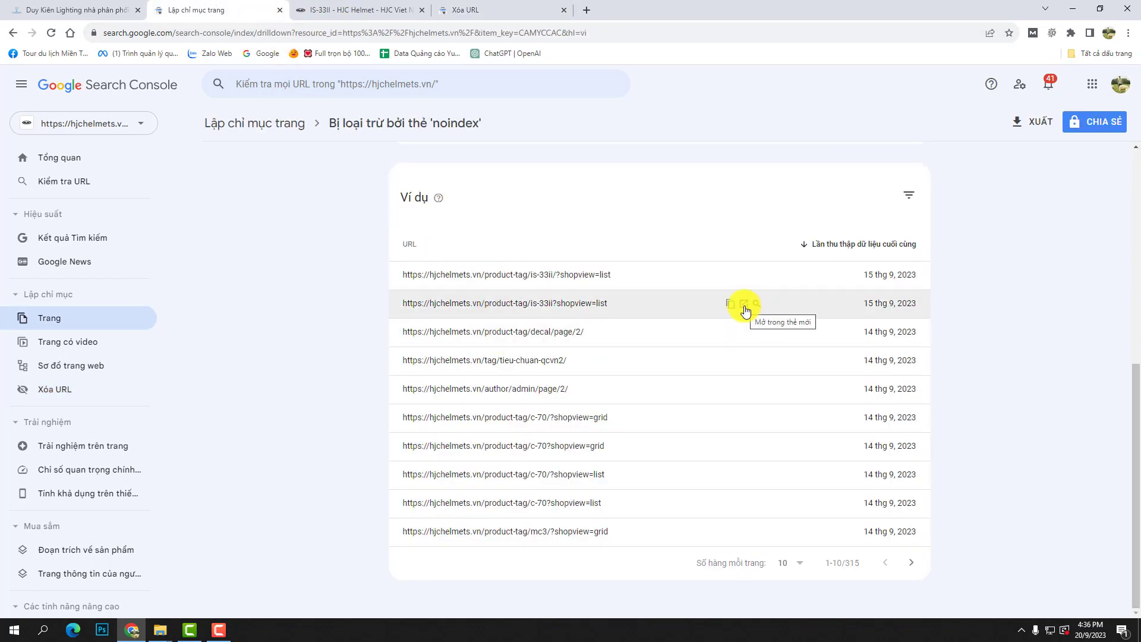
click(744, 305)
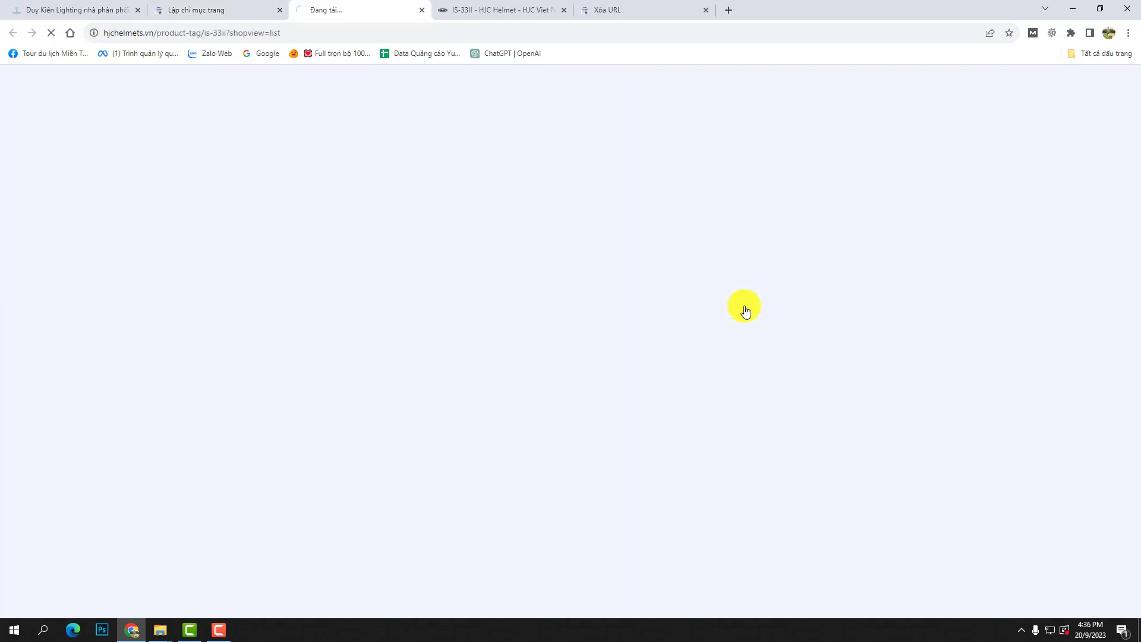
click(339, 37)
key(ctrl+c)
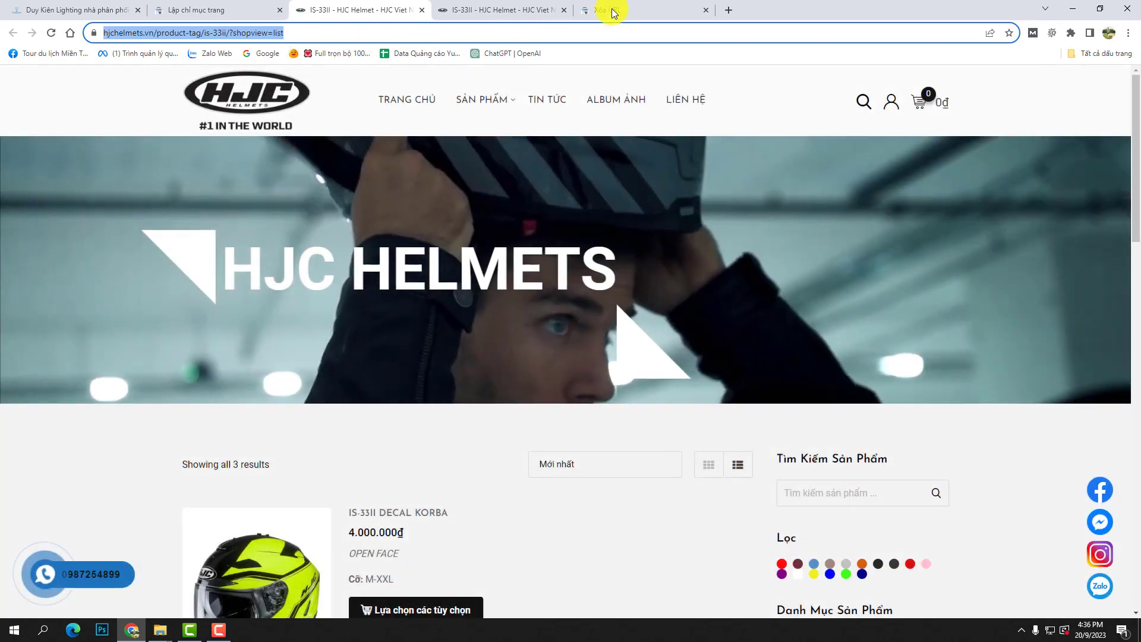
scroll(573, 230, down, 4)
Try to submit a temporary removal request for the address copied from the second excluded page.
click(618, 7)
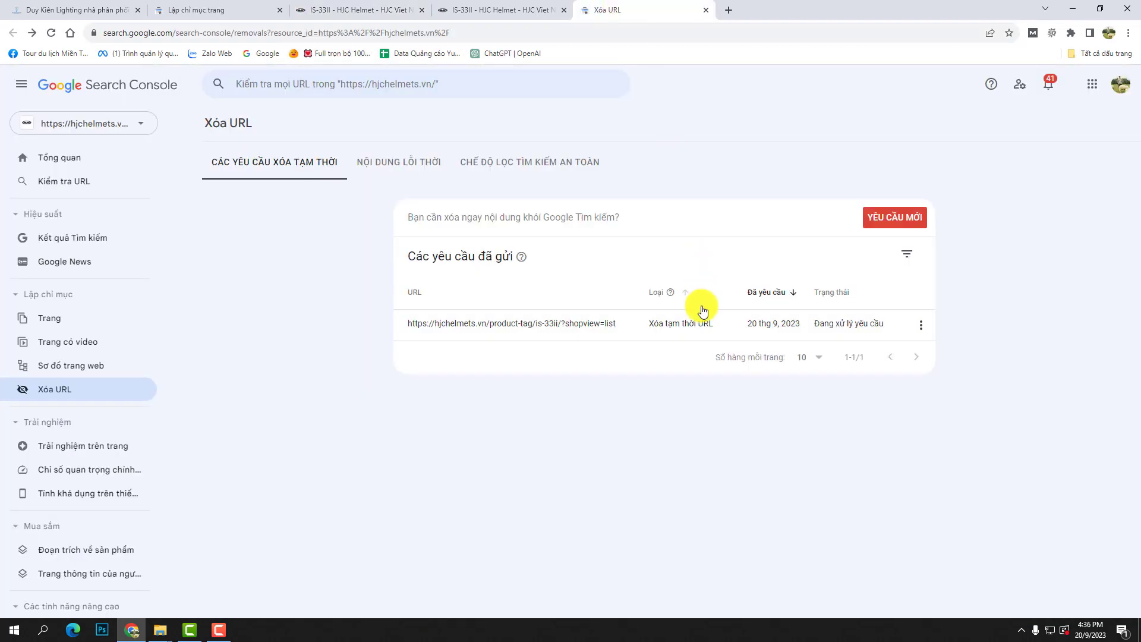
click(895, 217)
click(652, 336)
key(ctrl+v)
click(725, 491)
click(701, 411)
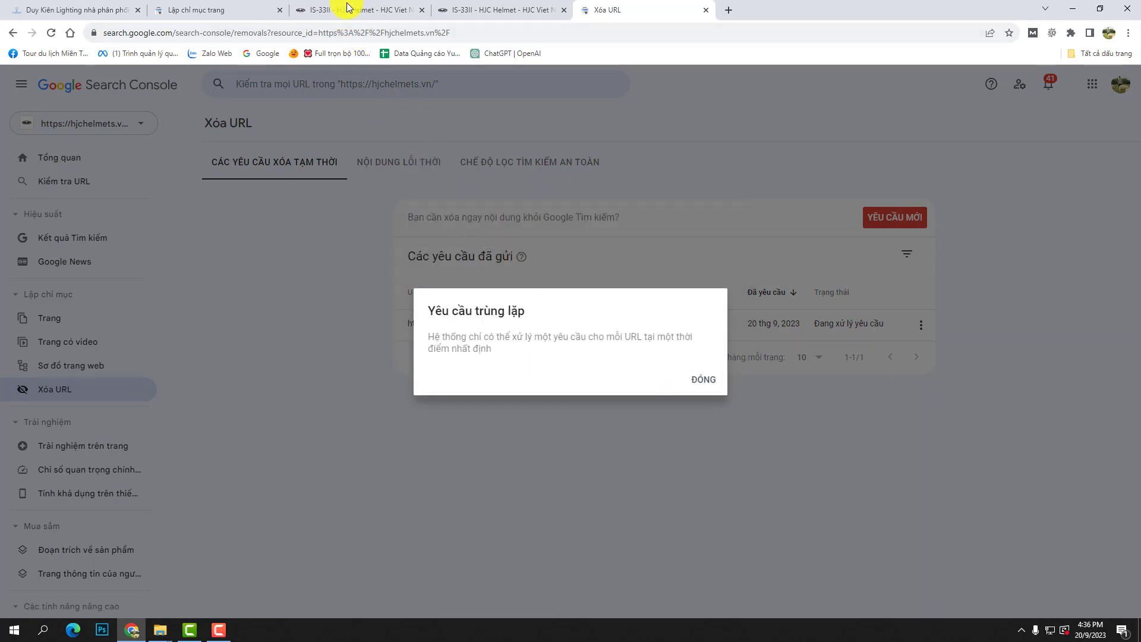
click(713, 385)
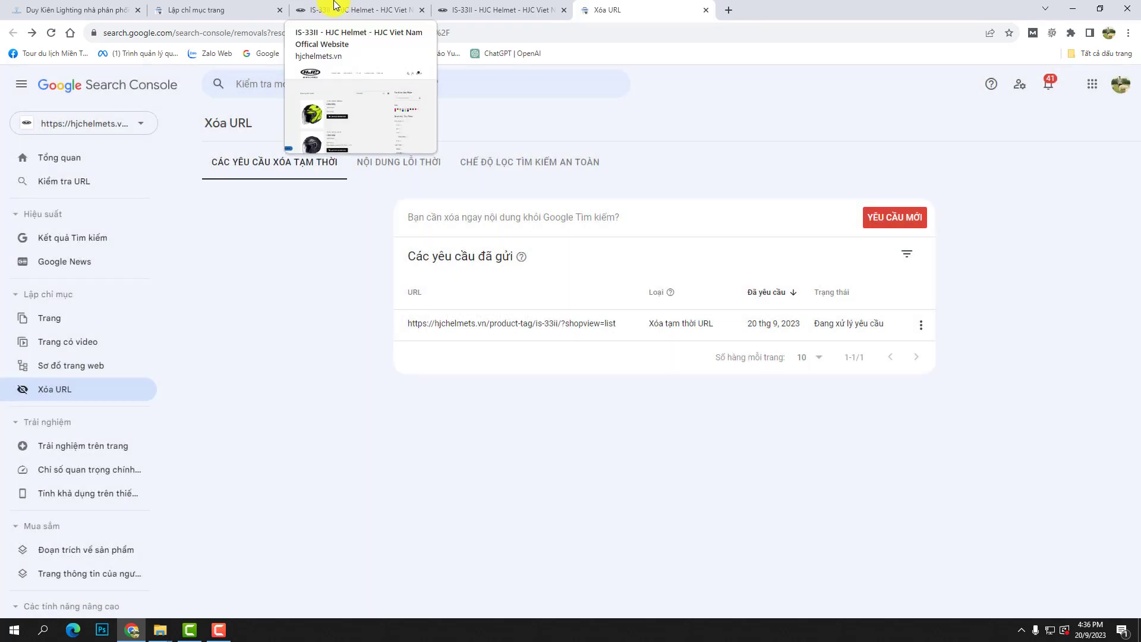
Open the excluded URL /product-tag/decal/page/2/ from the report in a new tab, copy its address and look through the page.
click(335, 6)
click(249, 7)
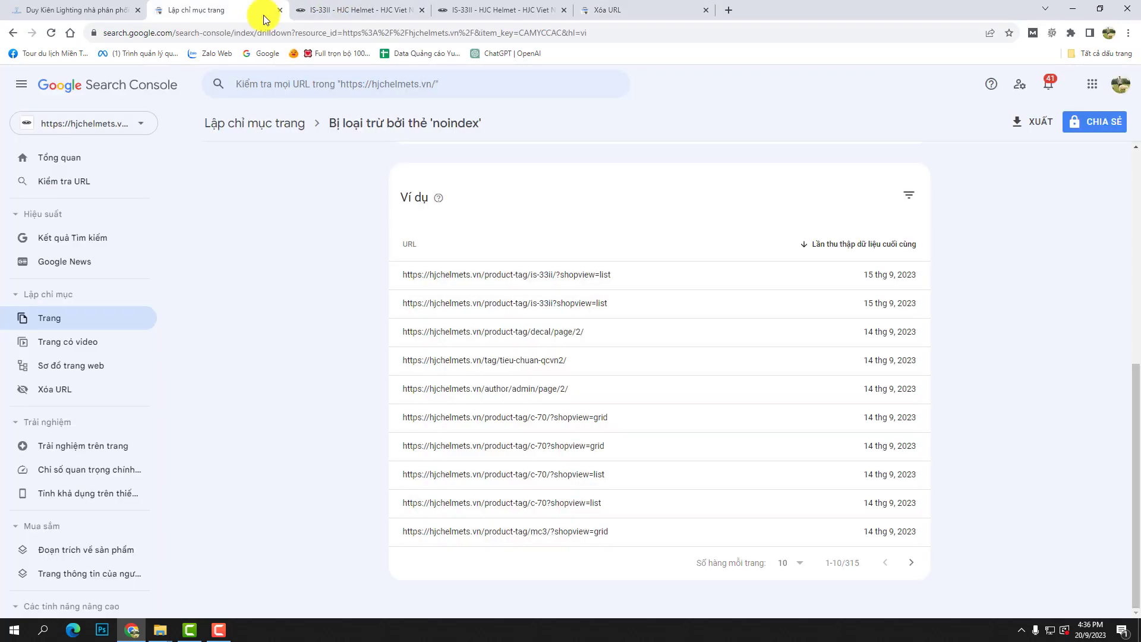
click(745, 334)
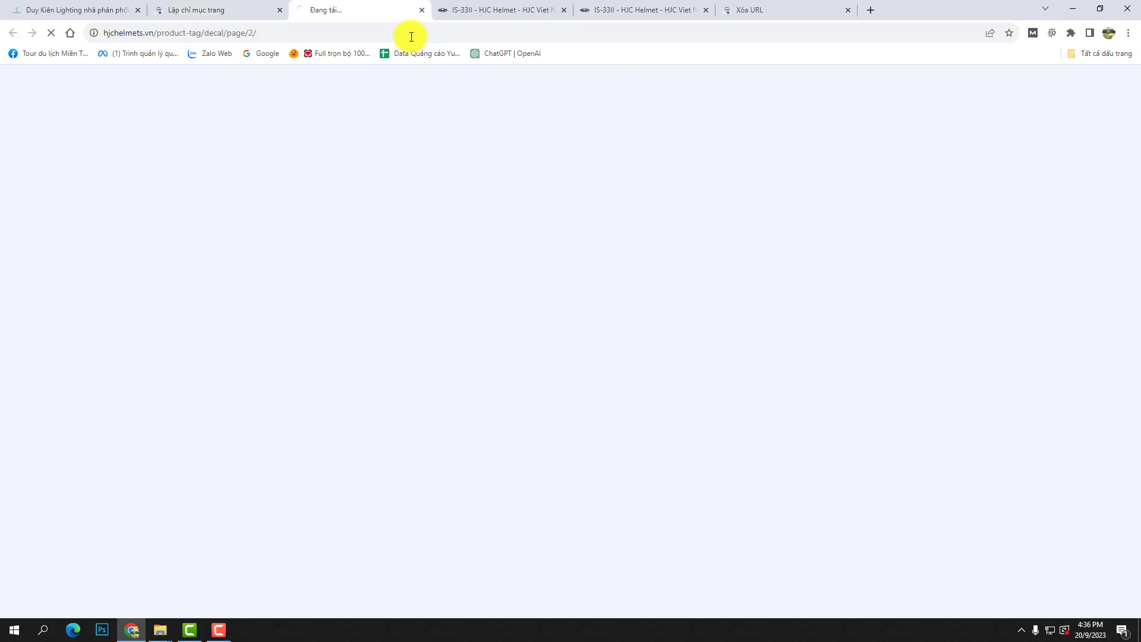
click(397, 34)
key(ctrl+c)
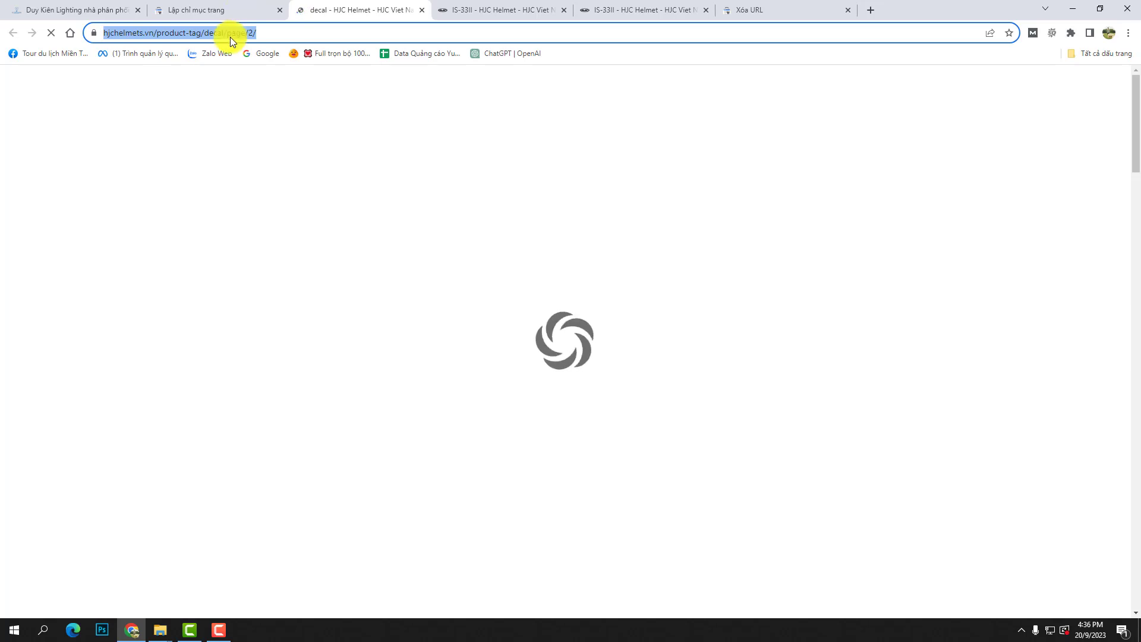
scroll(532, 300, down, 5)
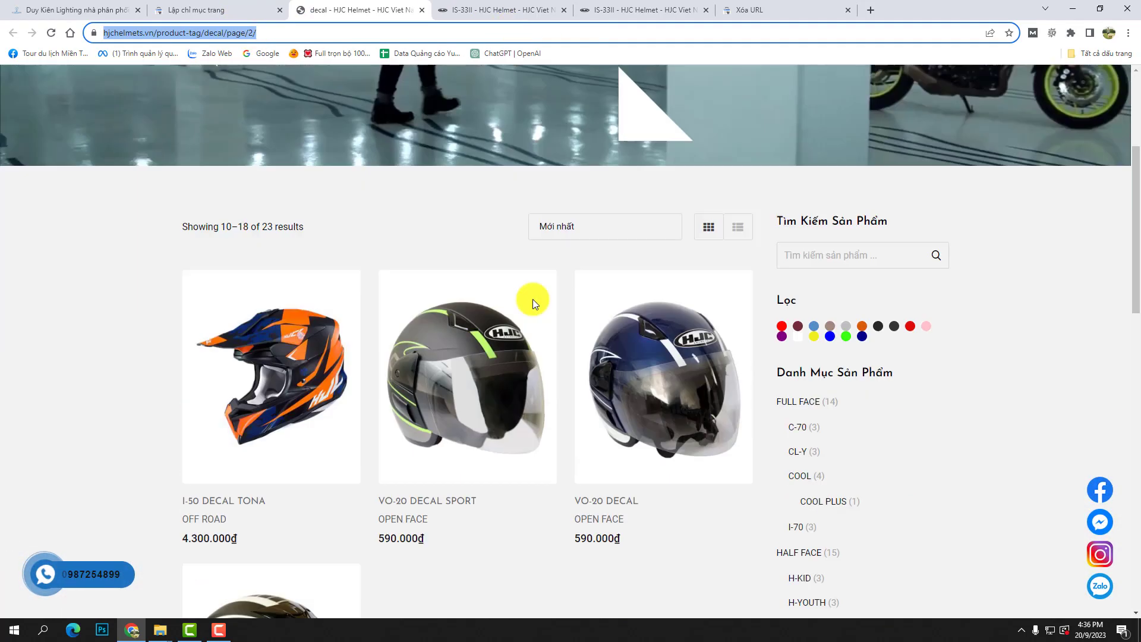
scroll(662, 214, down, 4)
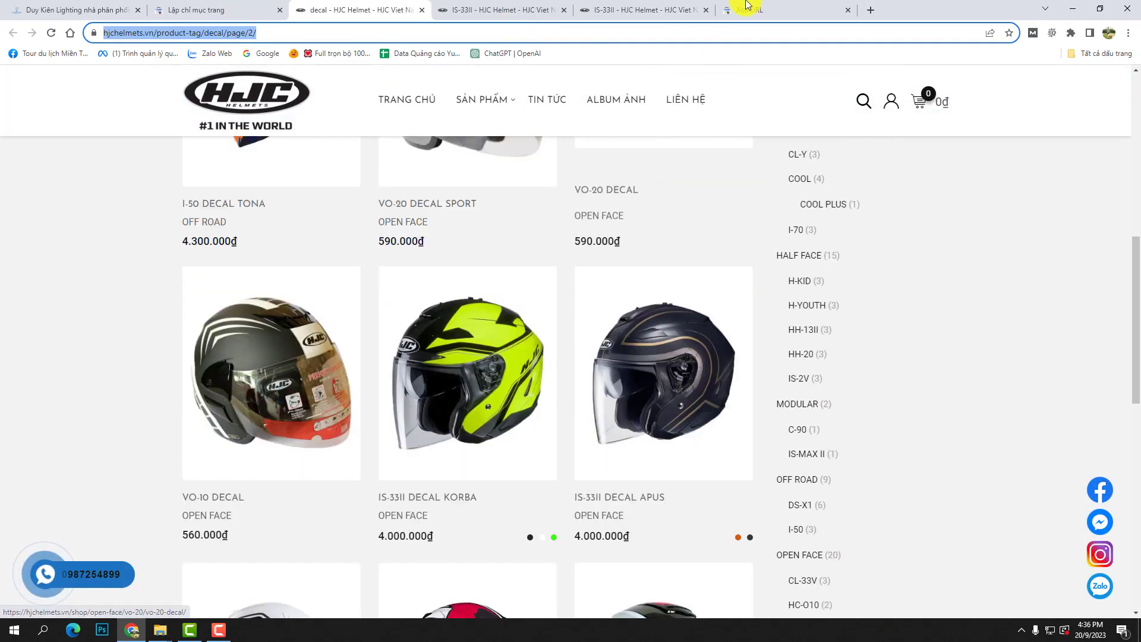
click(747, 9)
click(891, 222)
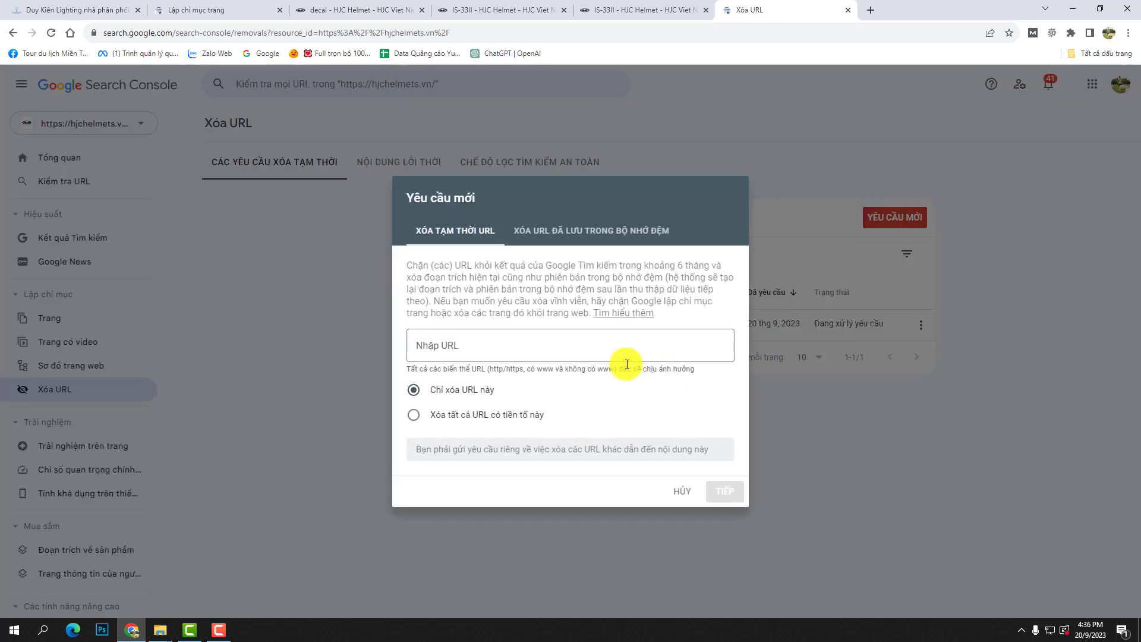
key(ctrl+v)
click(725, 491)
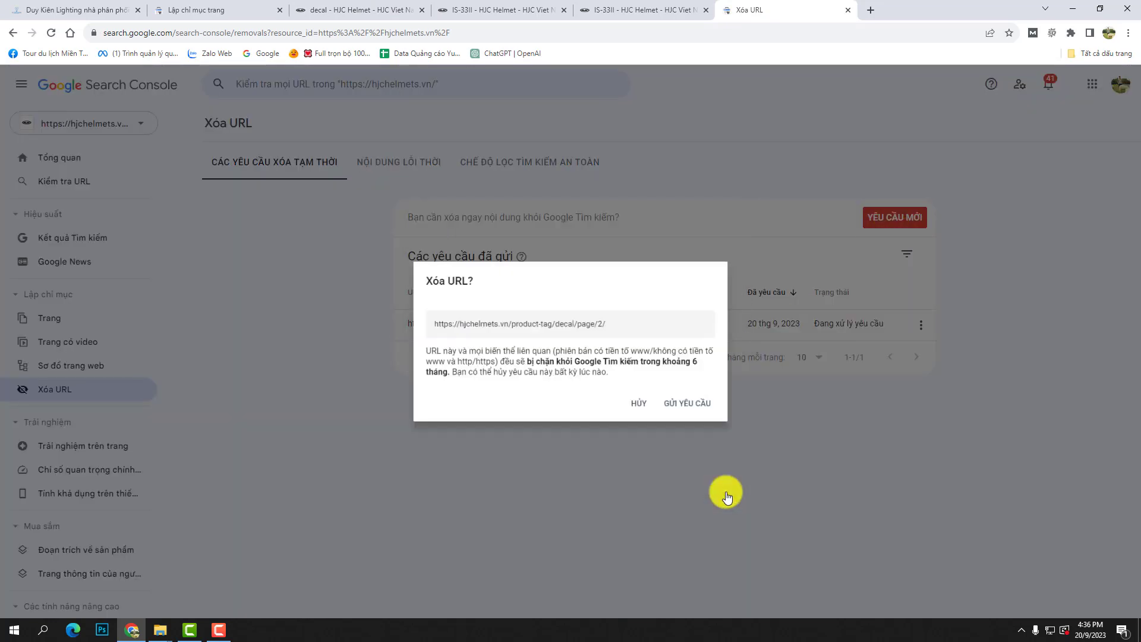
click(726, 422)
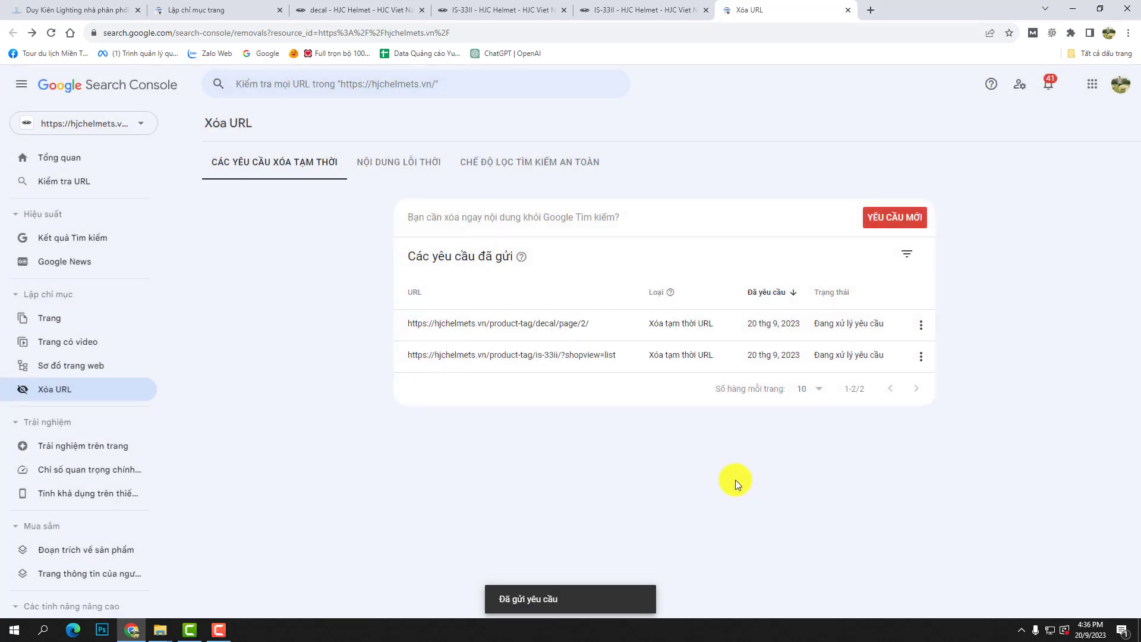
Go back to the noindex exclusion report and close the decal page and one IS-33II page tab.
click(360, 10)
click(253, 6)
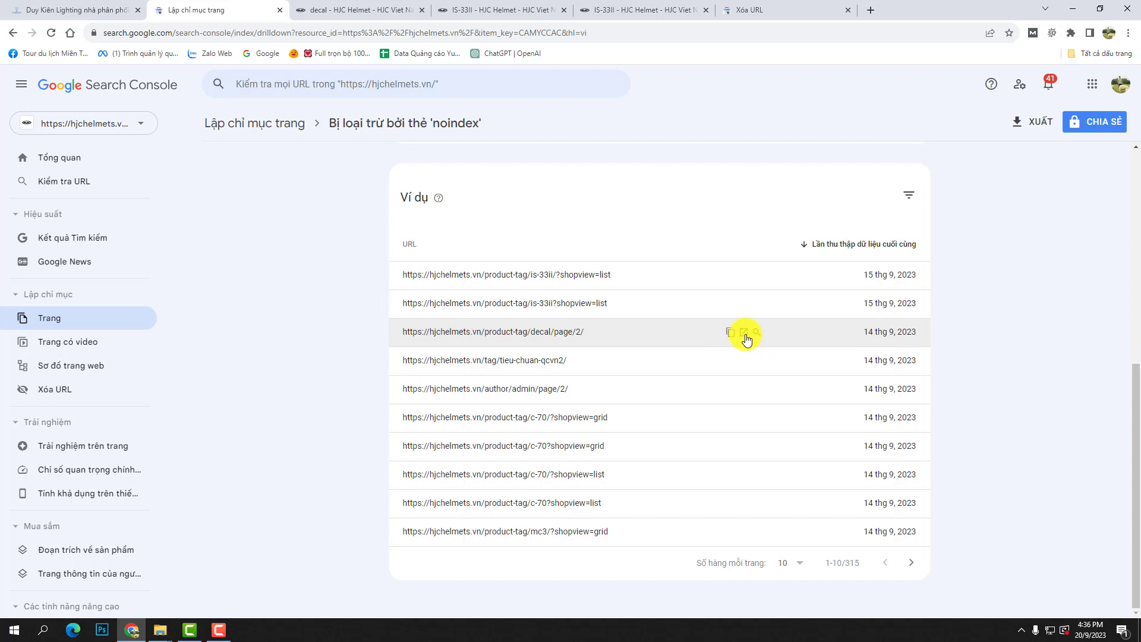
click(421, 10)
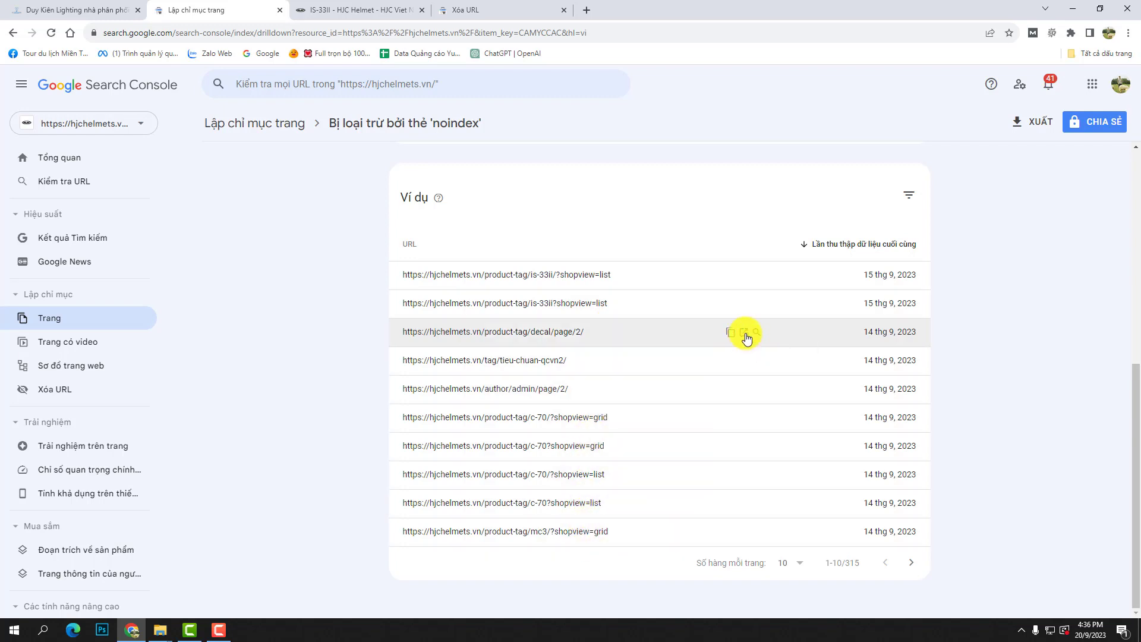
Reopen /product-tag/decal/page/2/ from the report and check it against the submitted removal requests.
click(744, 333)
click(344, 32)
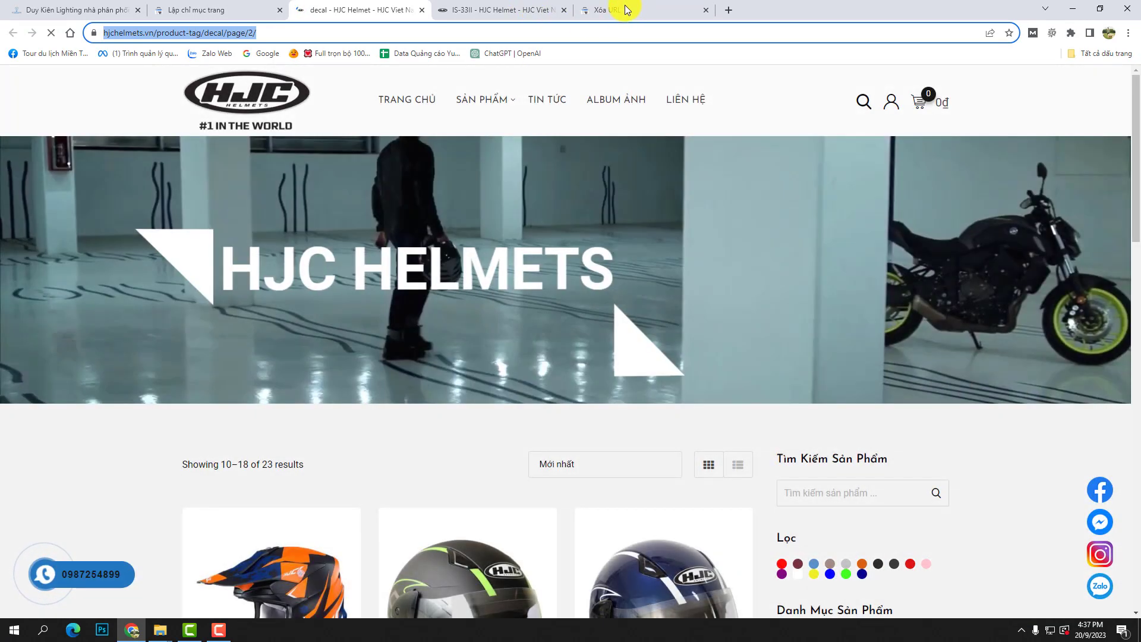
click(625, 6)
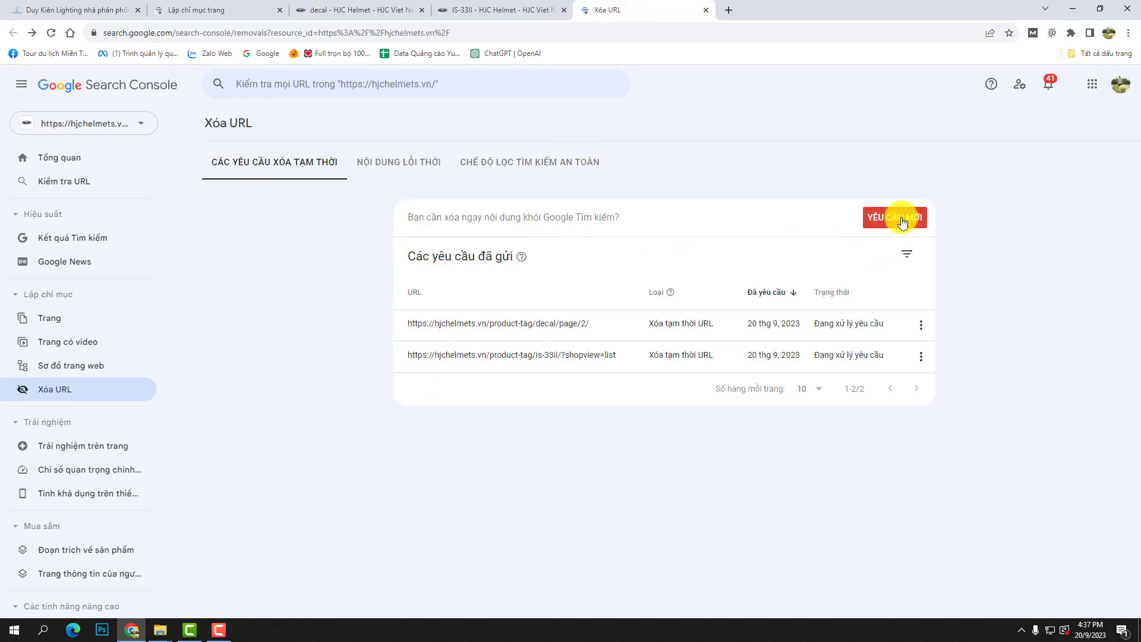
click(321, 8)
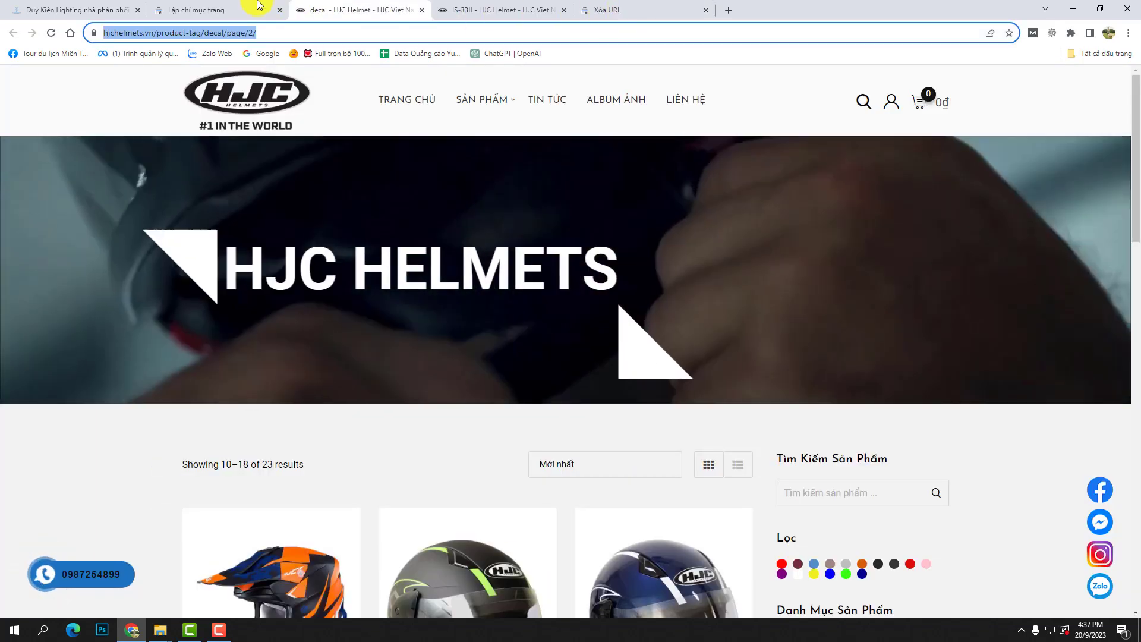
Open the excluded URL /tag/tieu-chuan-qcvn2/ from the report, close the decal page tab and copy the new page's address.
click(258, 6)
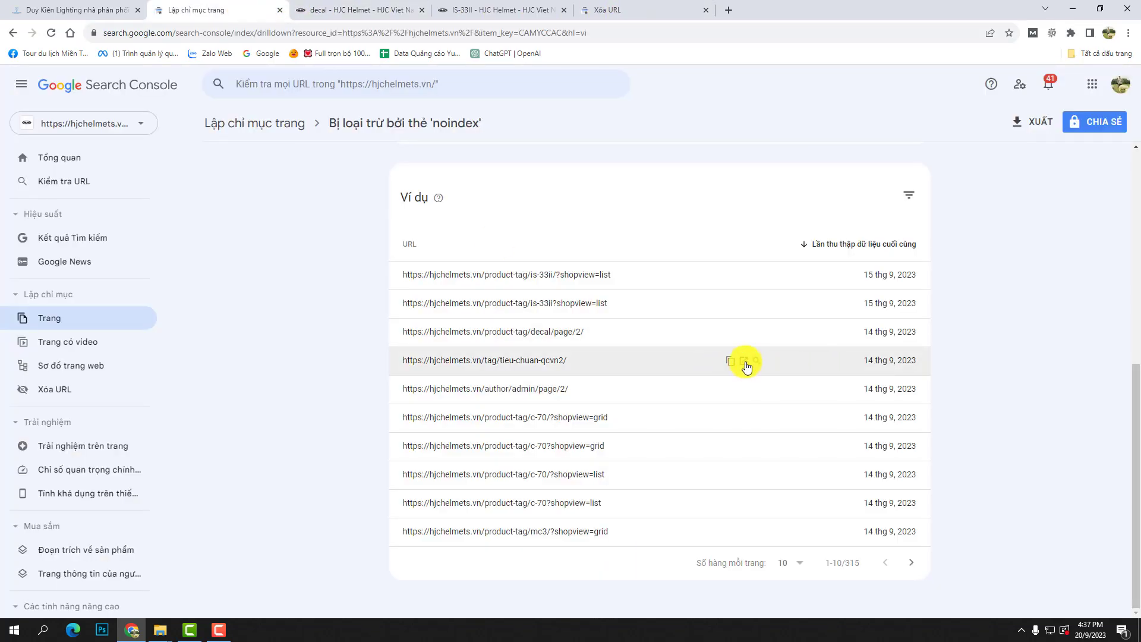
click(746, 362)
click(564, 10)
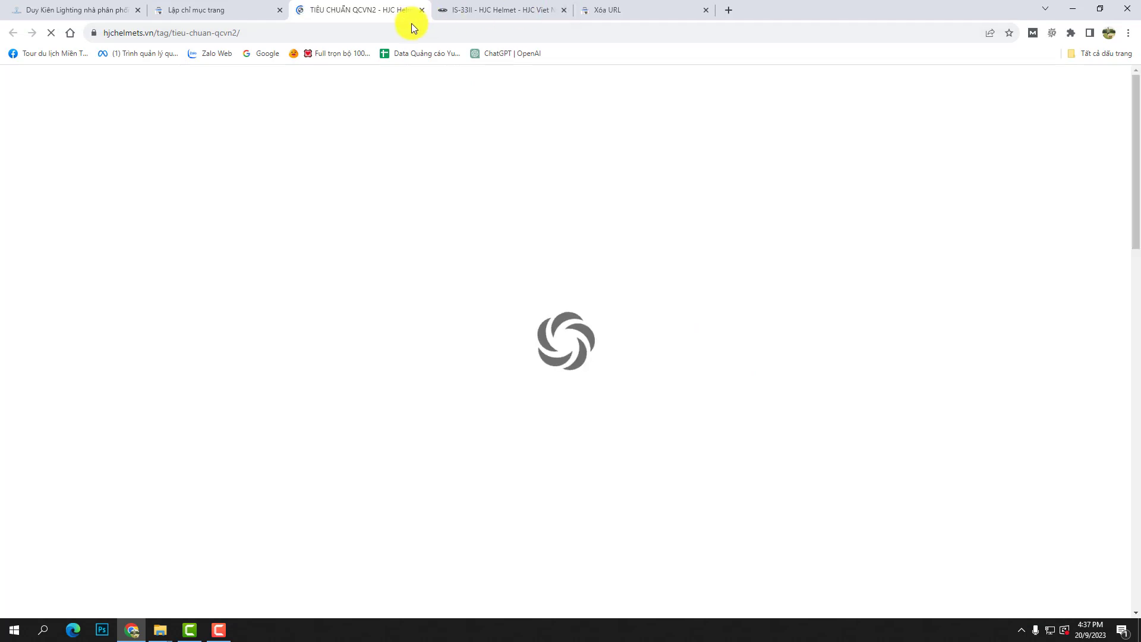
click(410, 30)
key(ctrl+c)
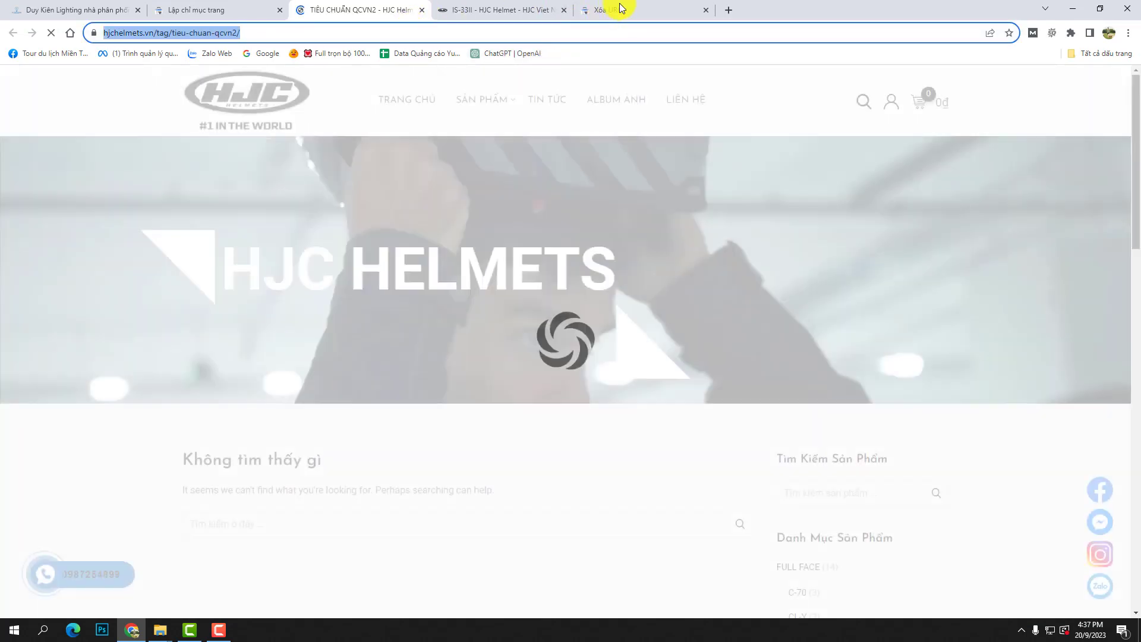
click(620, 3)
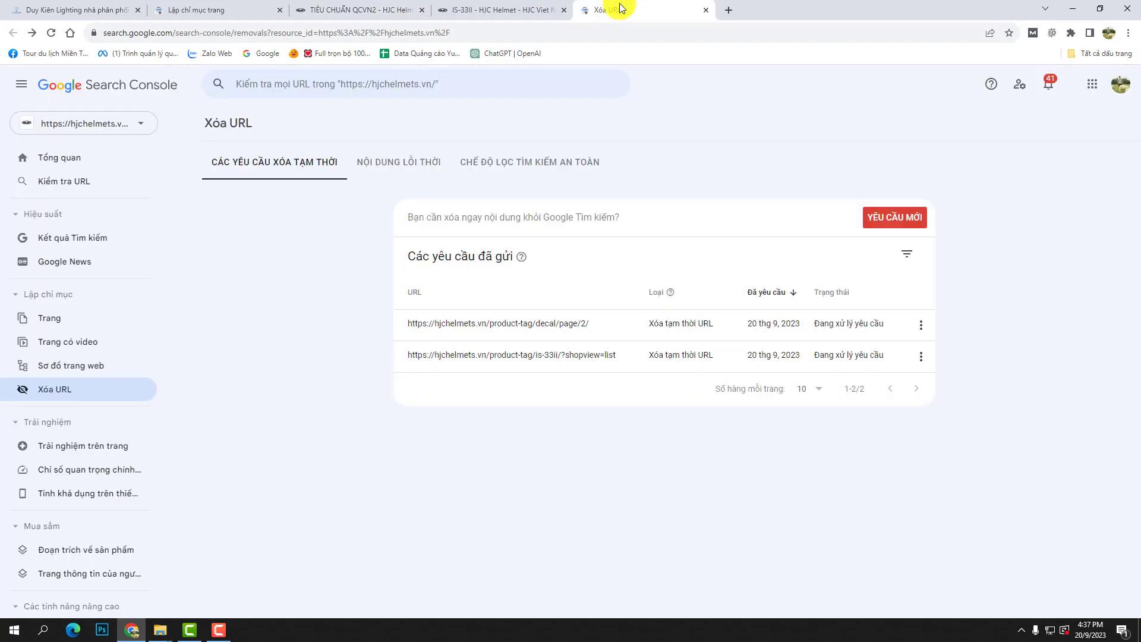
click(895, 217)
key(ctrl+v)
click(712, 494)
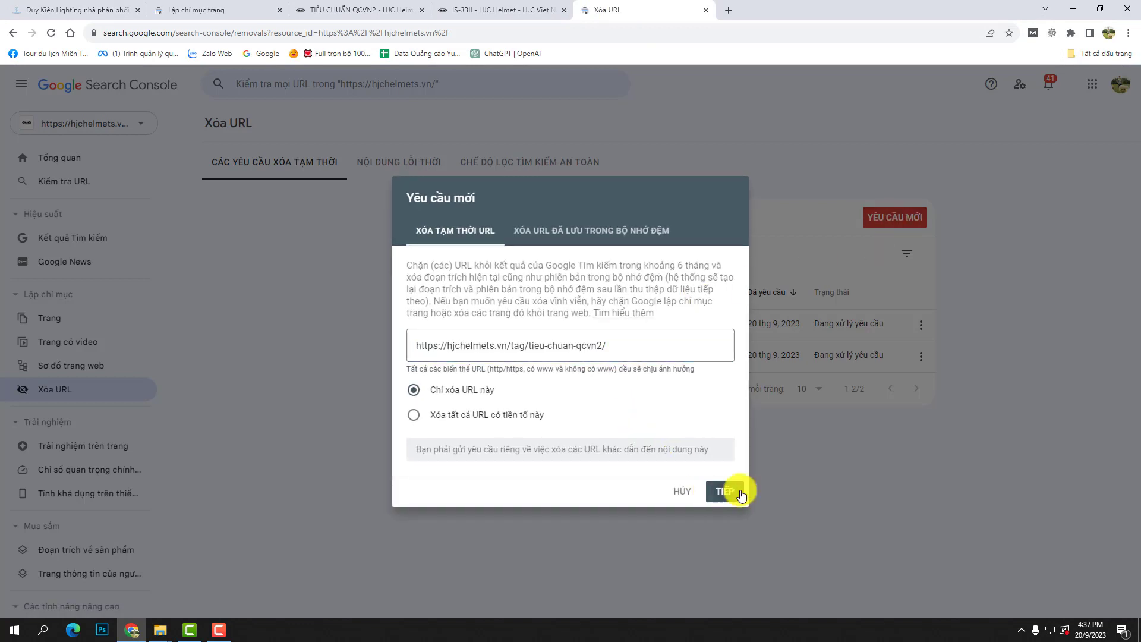
click(711, 420)
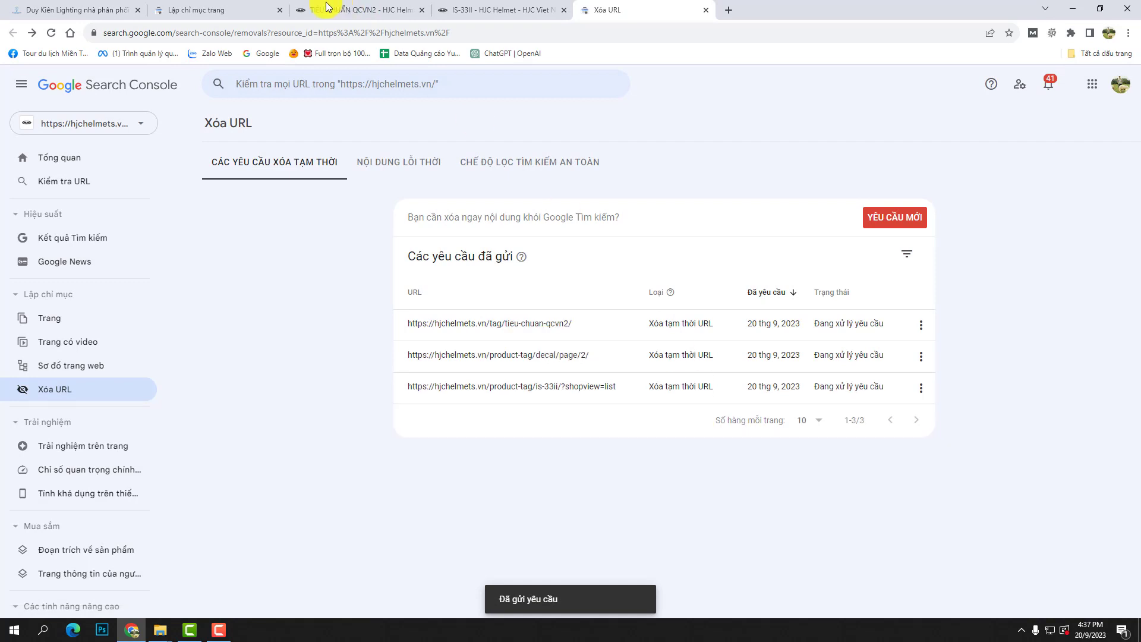
click(241, 8)
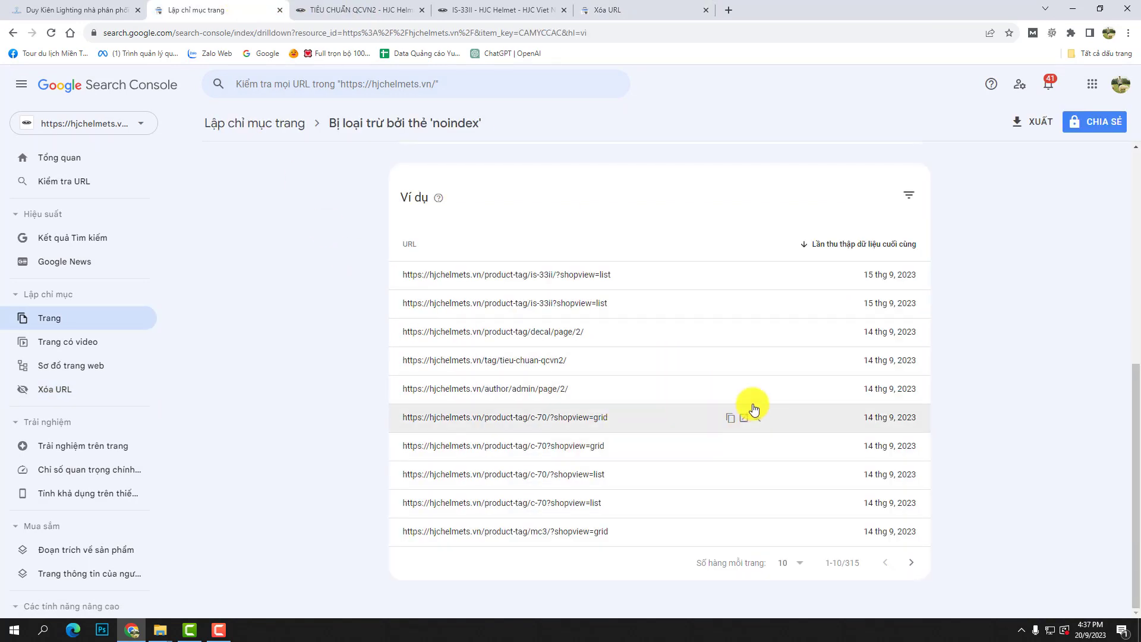
drag(571, 390, 398, 390)
key(ctrl+c)
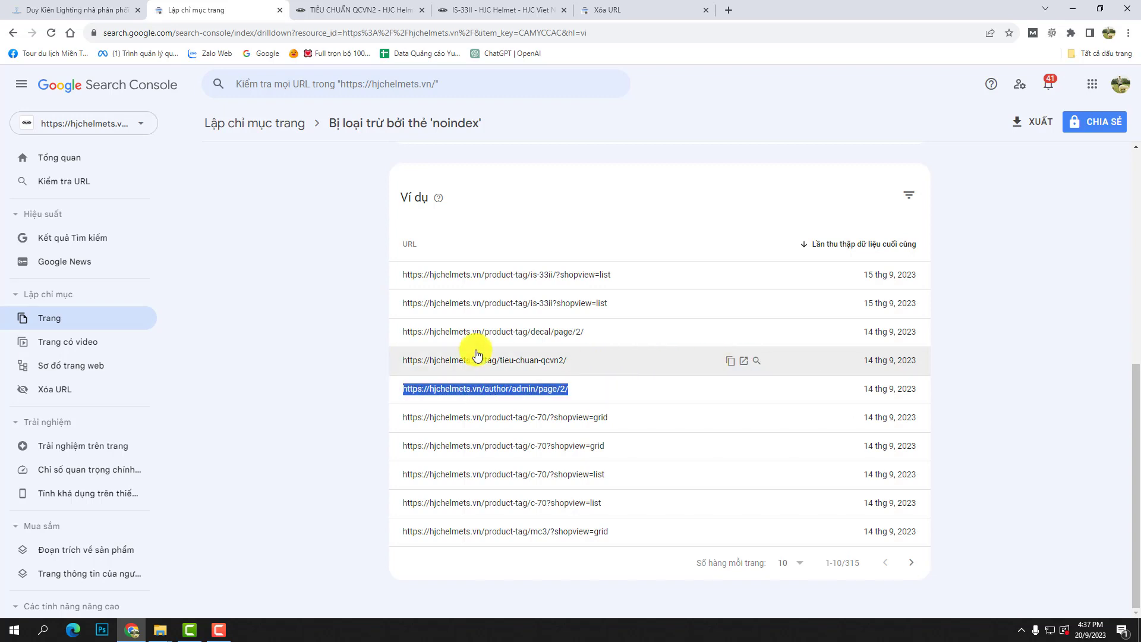
click(646, 7)
click(895, 217)
click(657, 345)
key(ctrl+v)
click(722, 492)
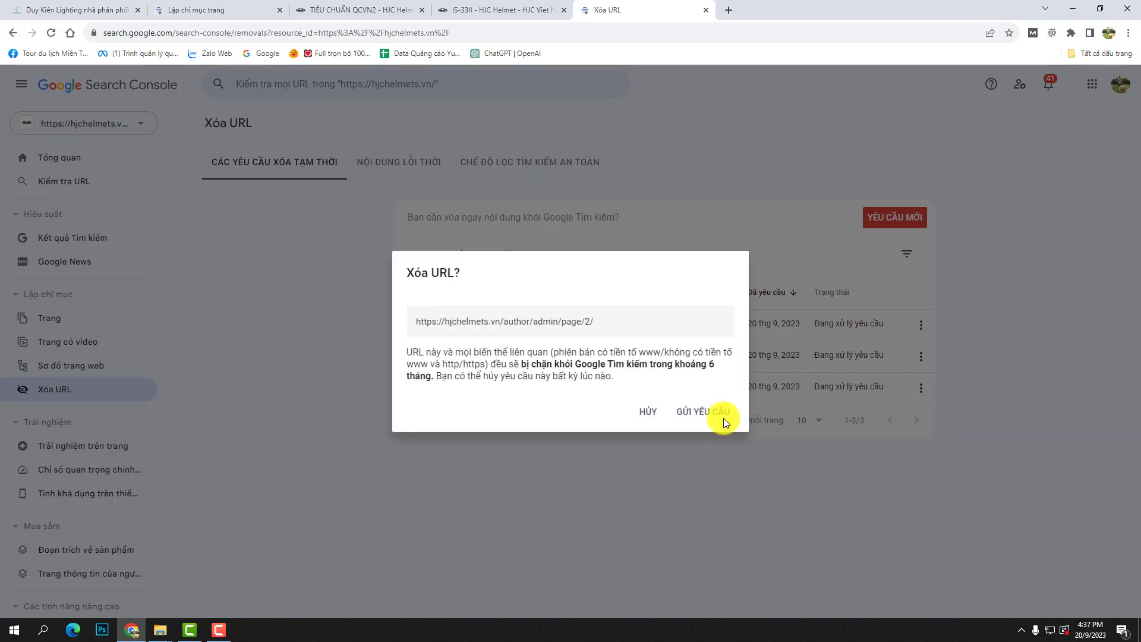
click(724, 413)
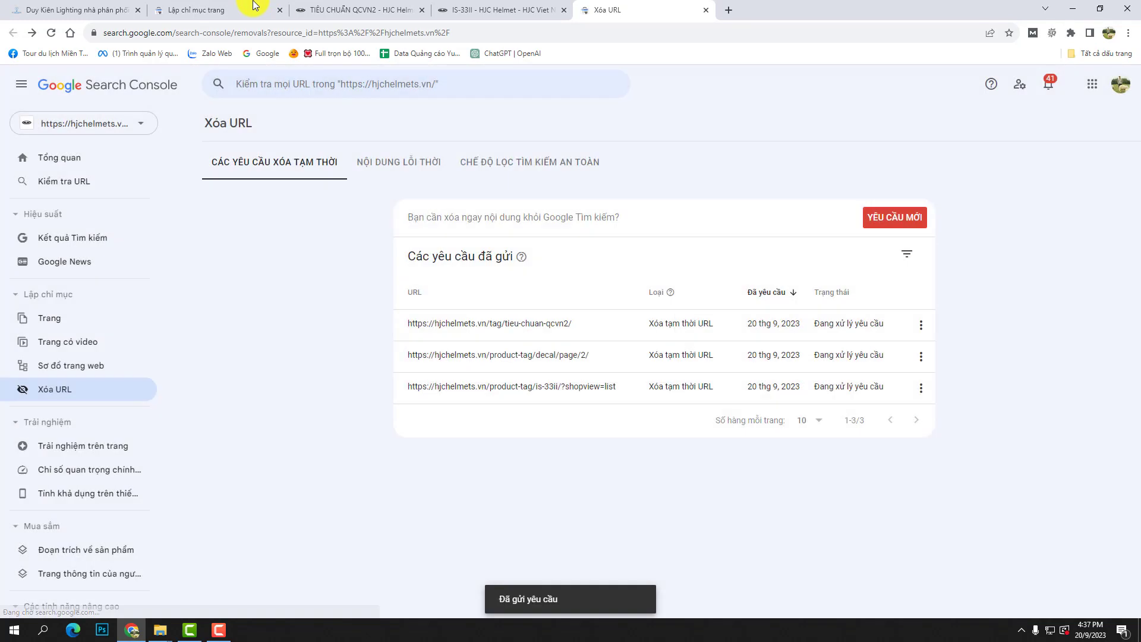
click(253, 7)
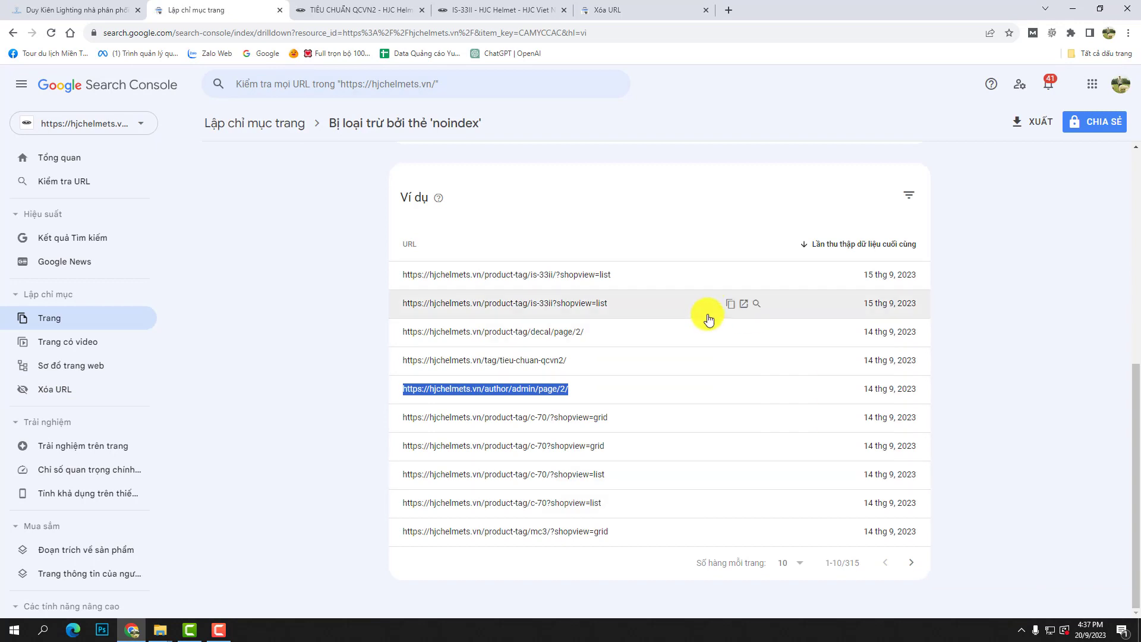
click(637, 7)
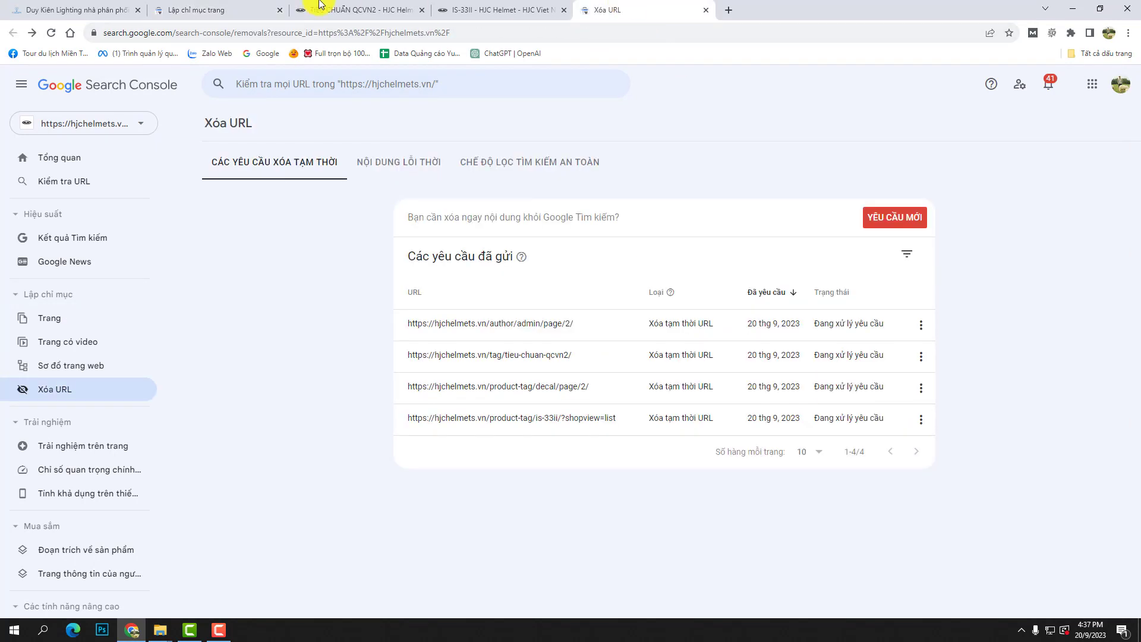
click(242, 5)
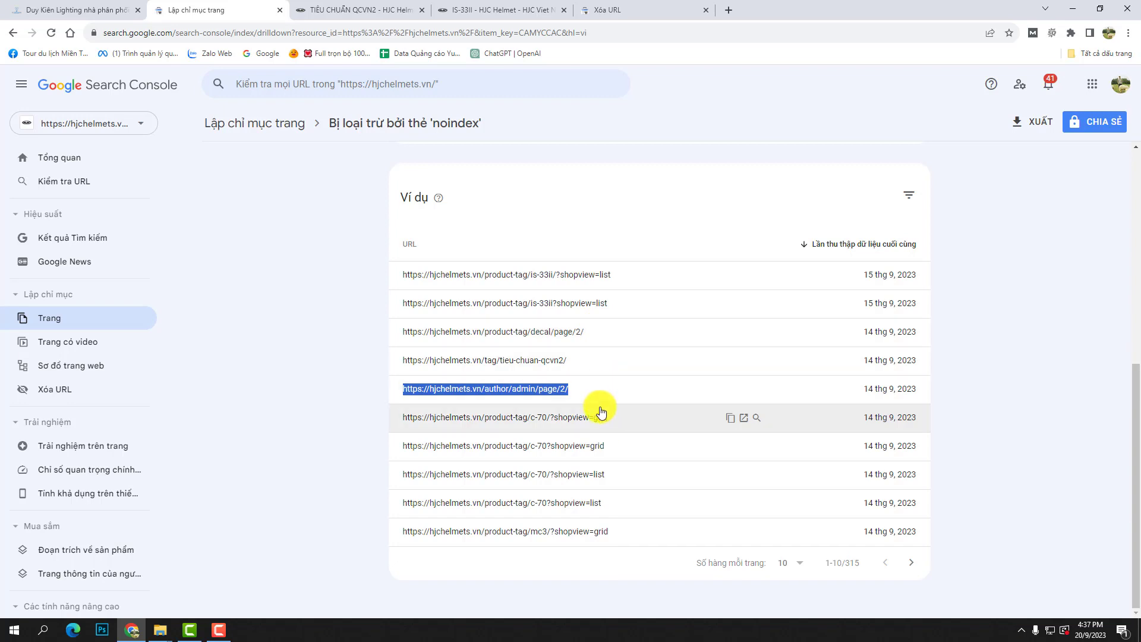
drag(631, 425, 398, 420)
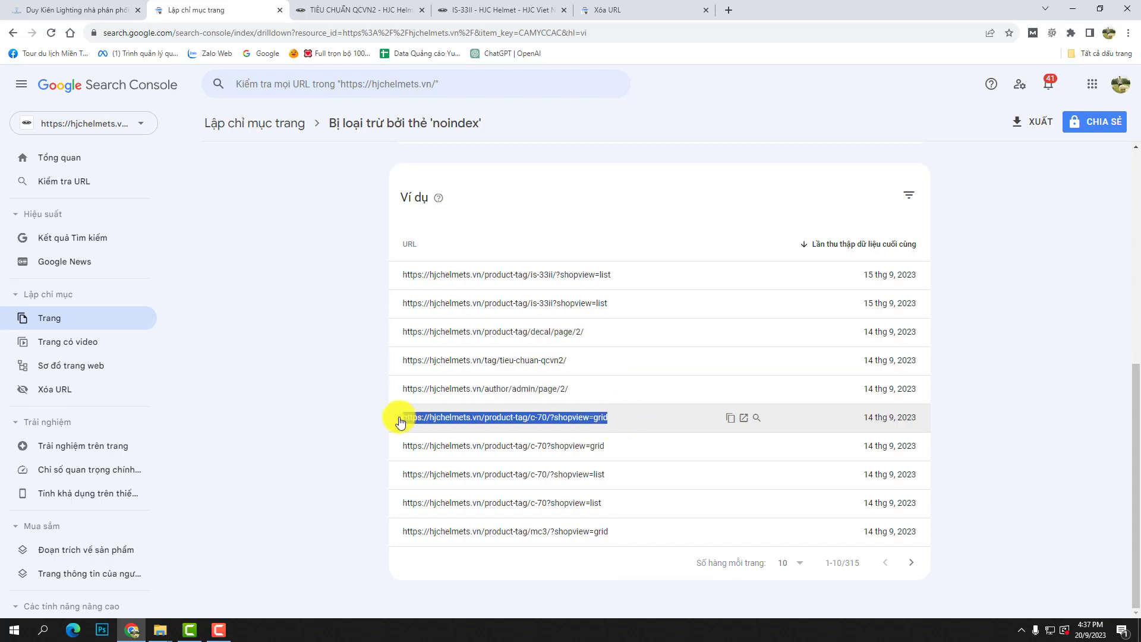
click(674, 6)
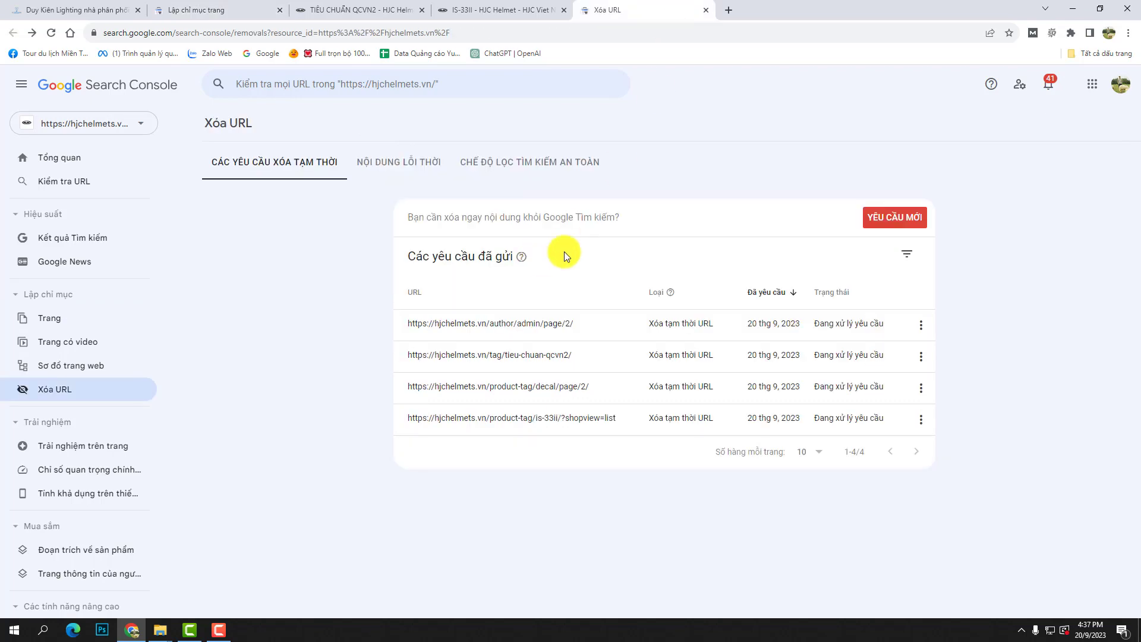
click(879, 220)
click(648, 357)
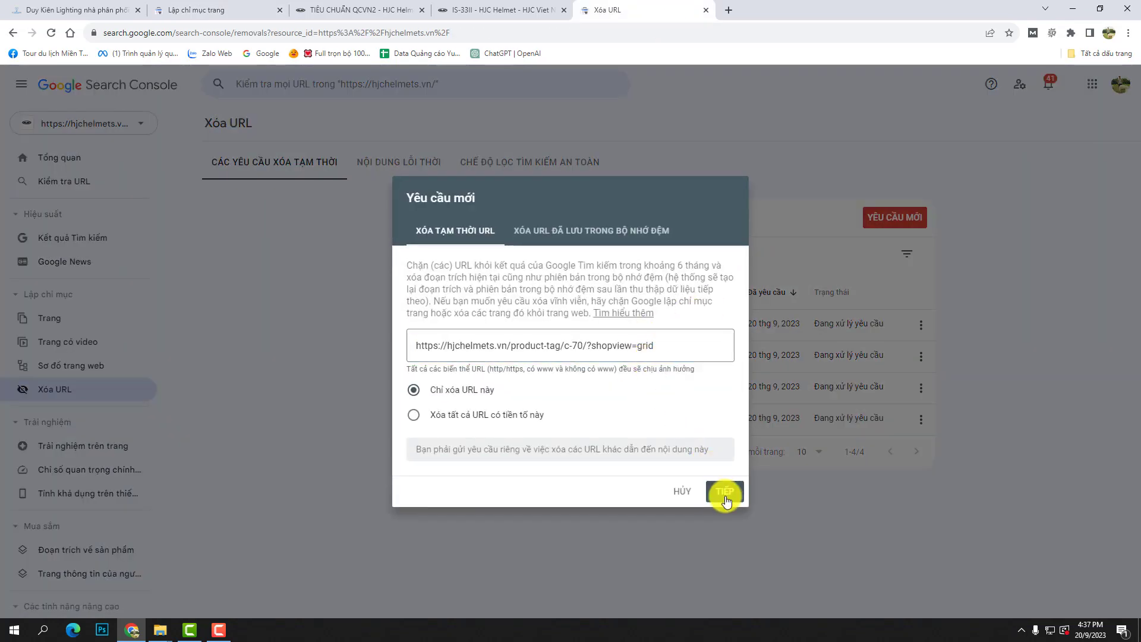
click(722, 491)
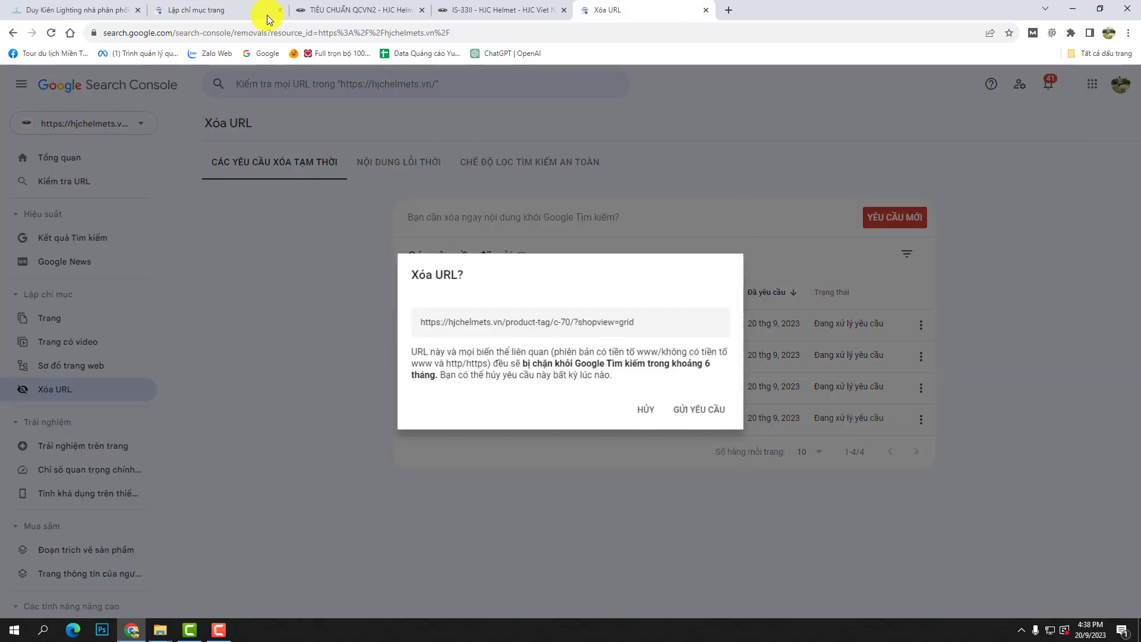
click(706, 412)
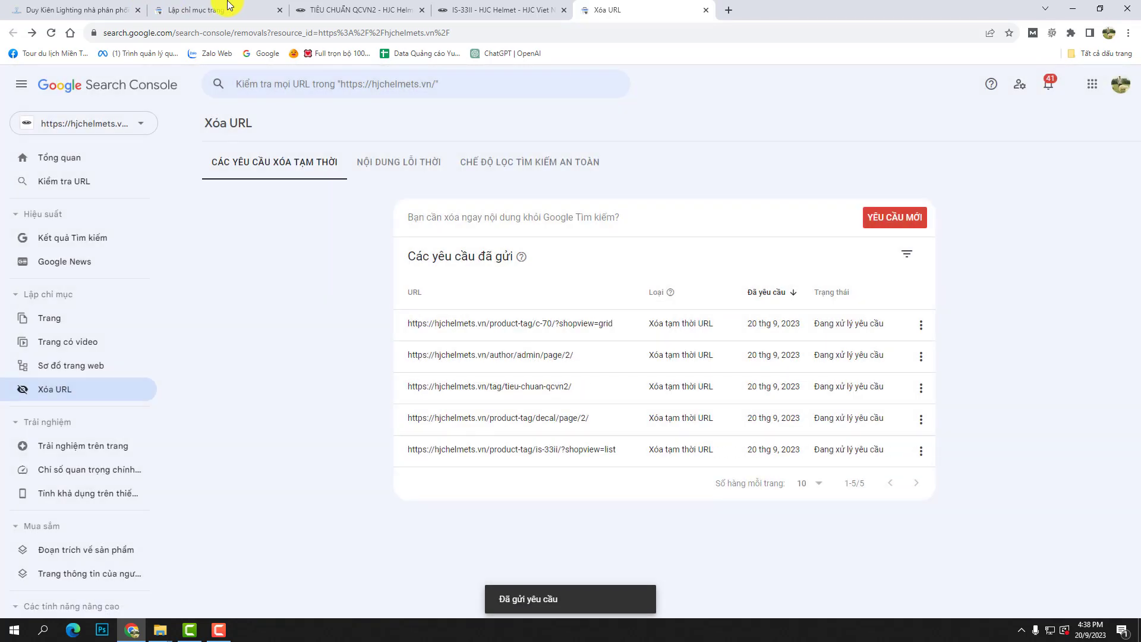
click(227, 8)
drag(620, 449, 410, 444)
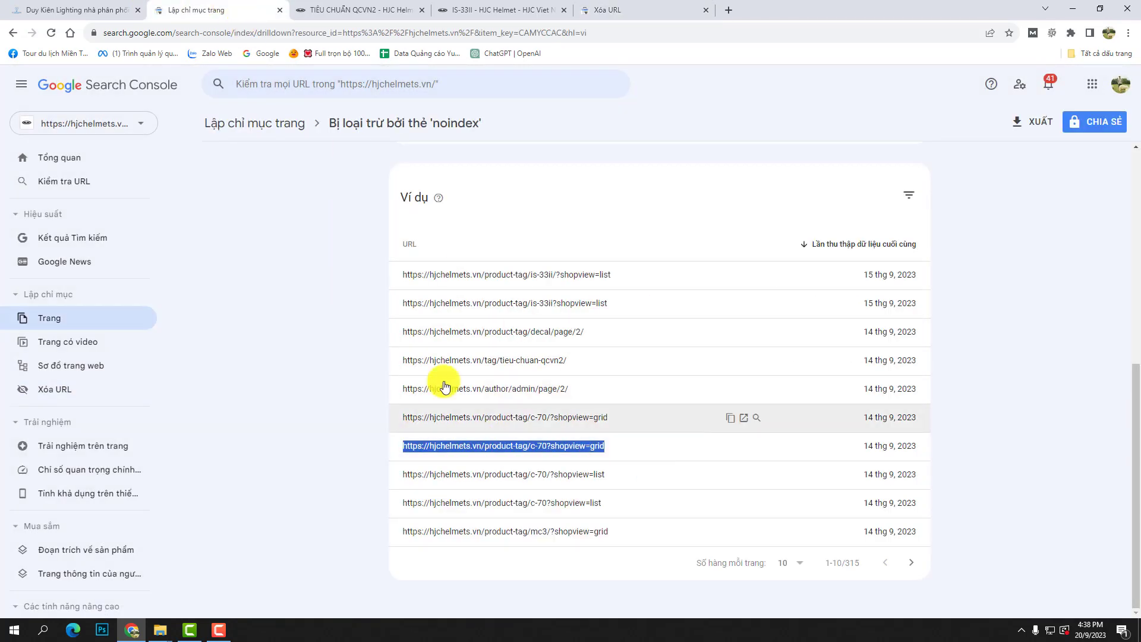
click(648, 10)
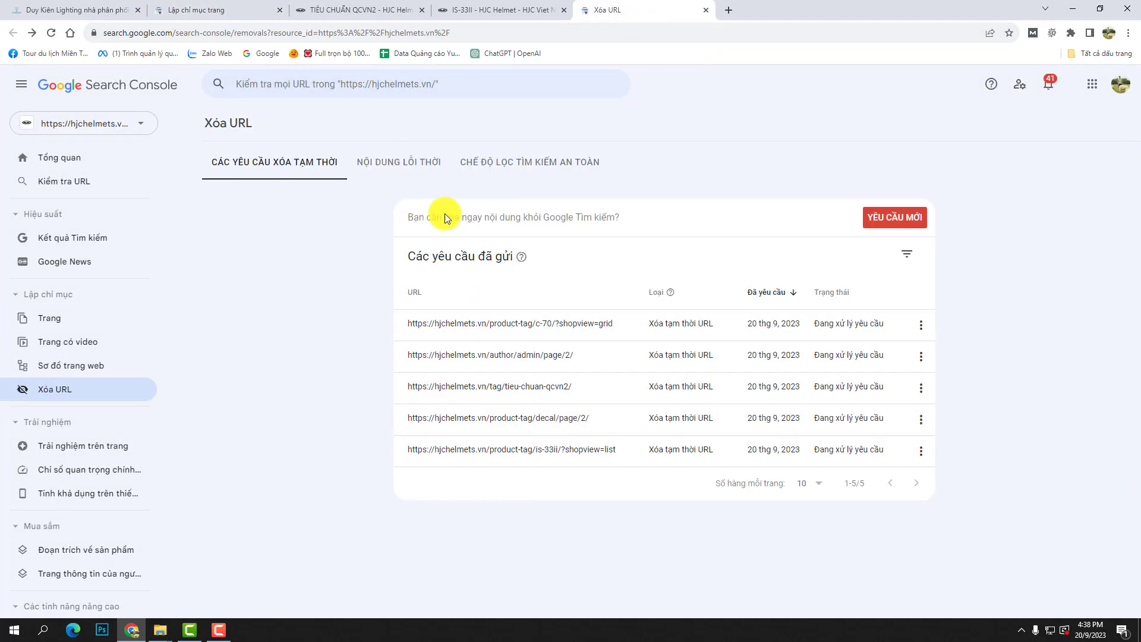
click(916, 220)
click(632, 350)
text(https://hjchelmets.vn/product-tag/c-70?shopview=grid)
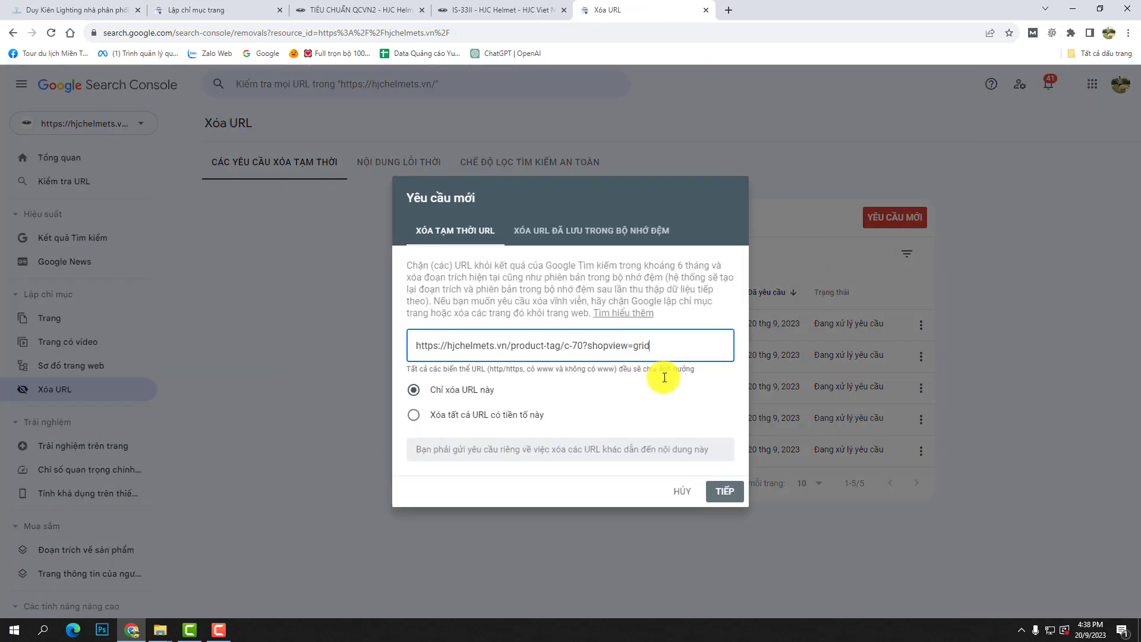
click(729, 499)
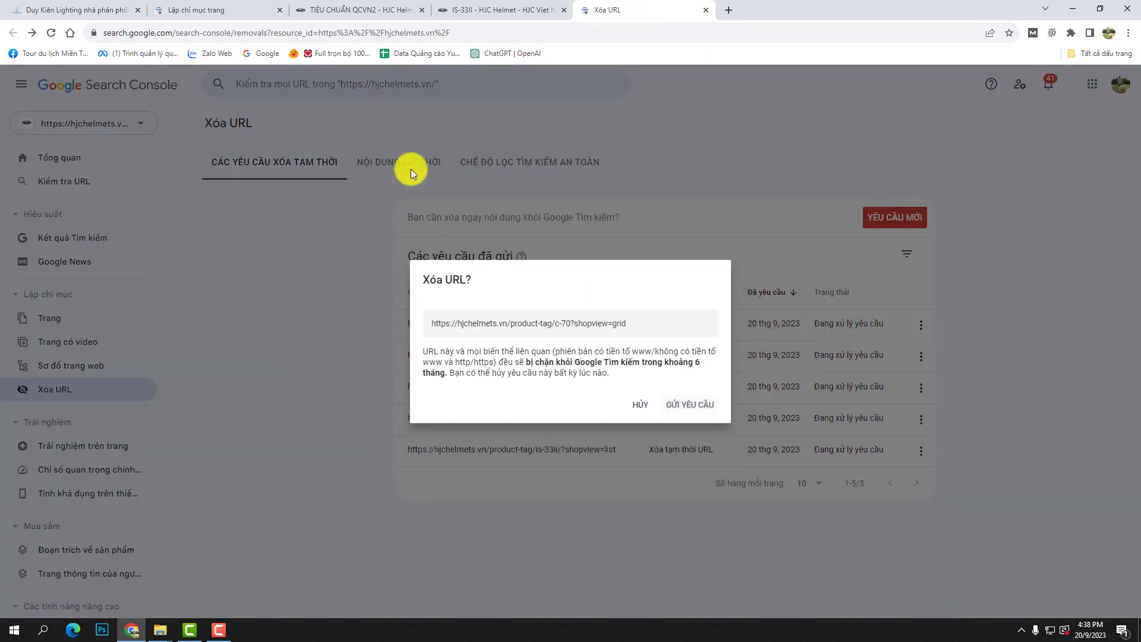
key(Return)
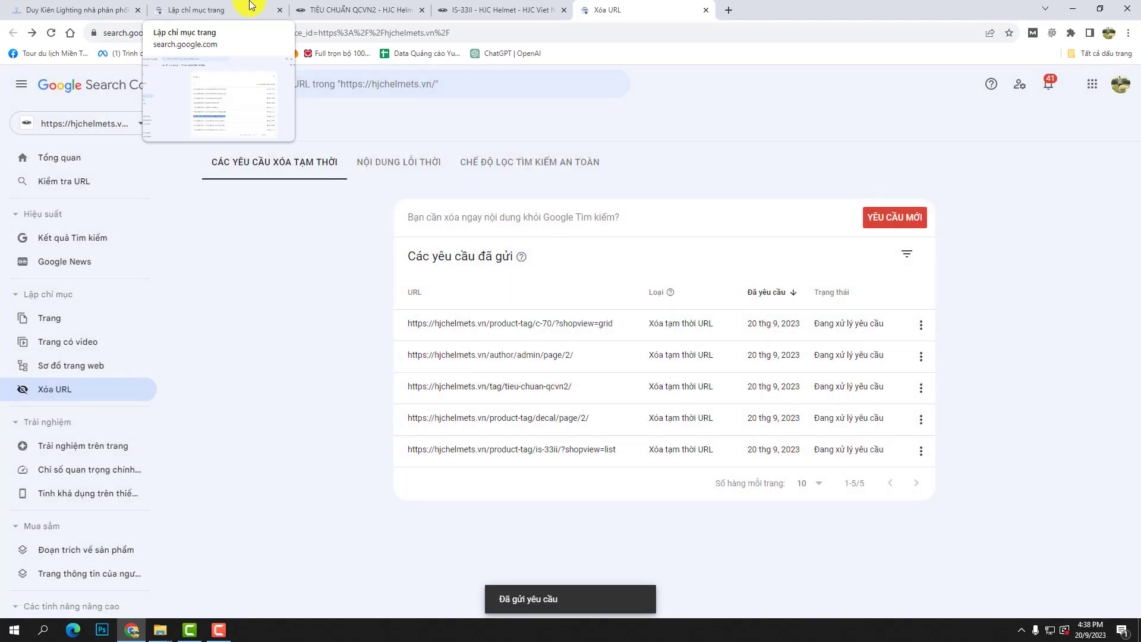
click(250, 7)
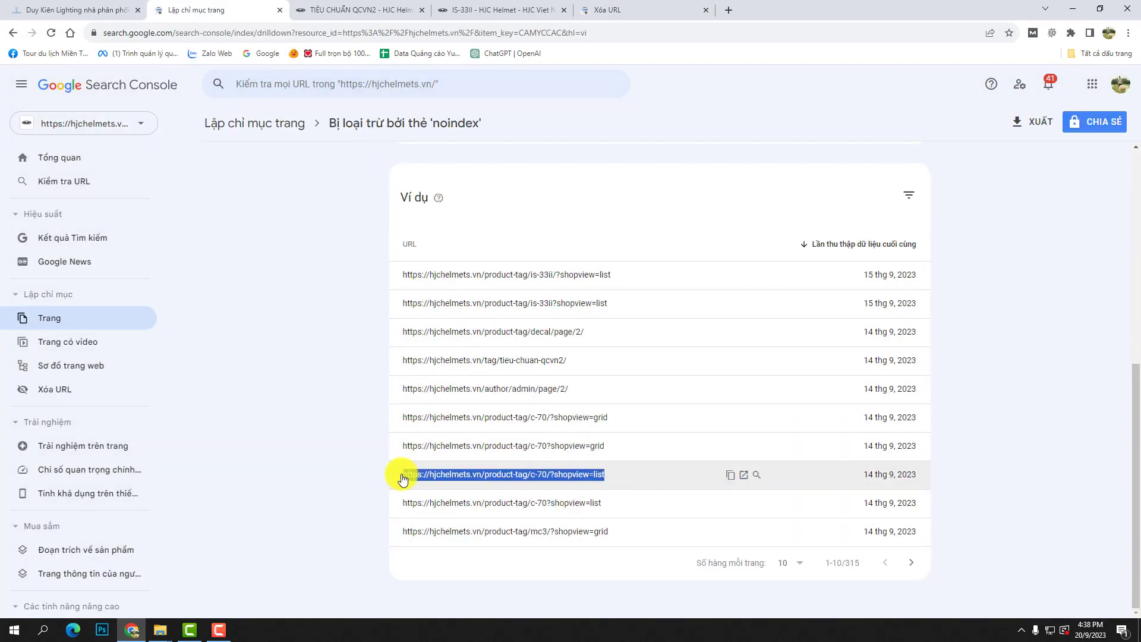
click(667, 8)
click(883, 218)
click(685, 341)
text(https://hjchelmets.vn/product-tag/c-70/?shopview=list)
click(726, 492)
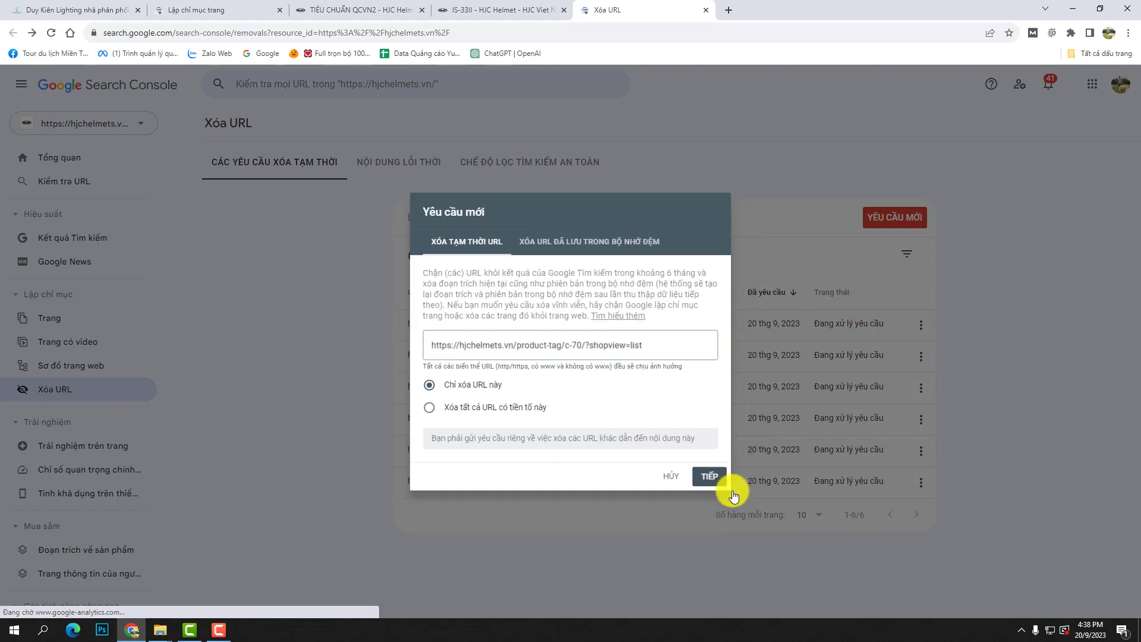
click(711, 420)
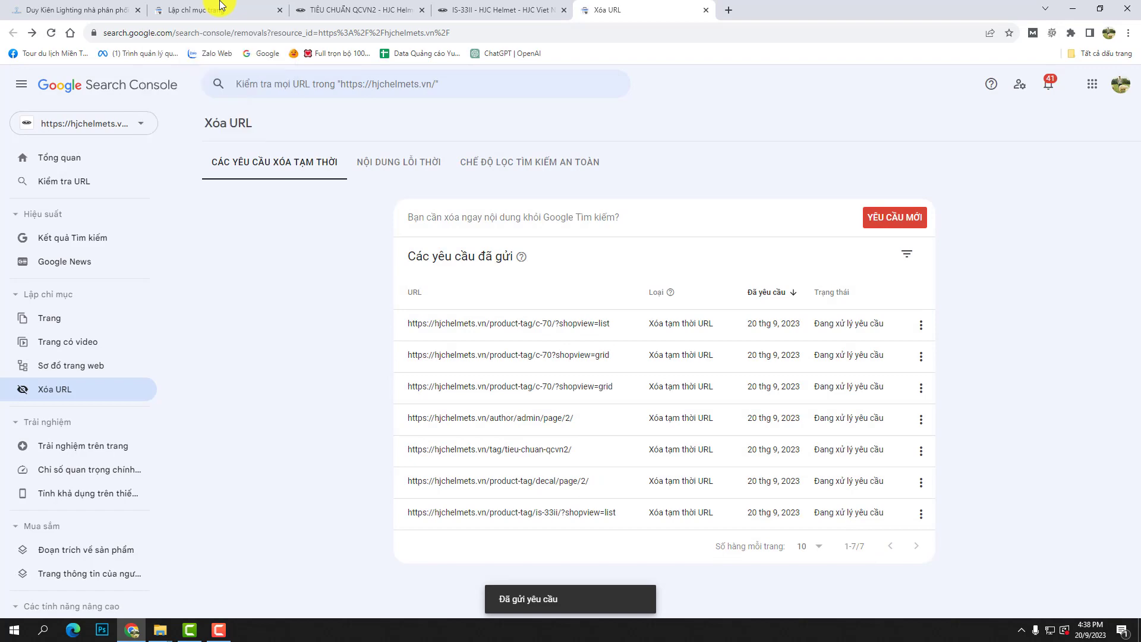
click(220, 7)
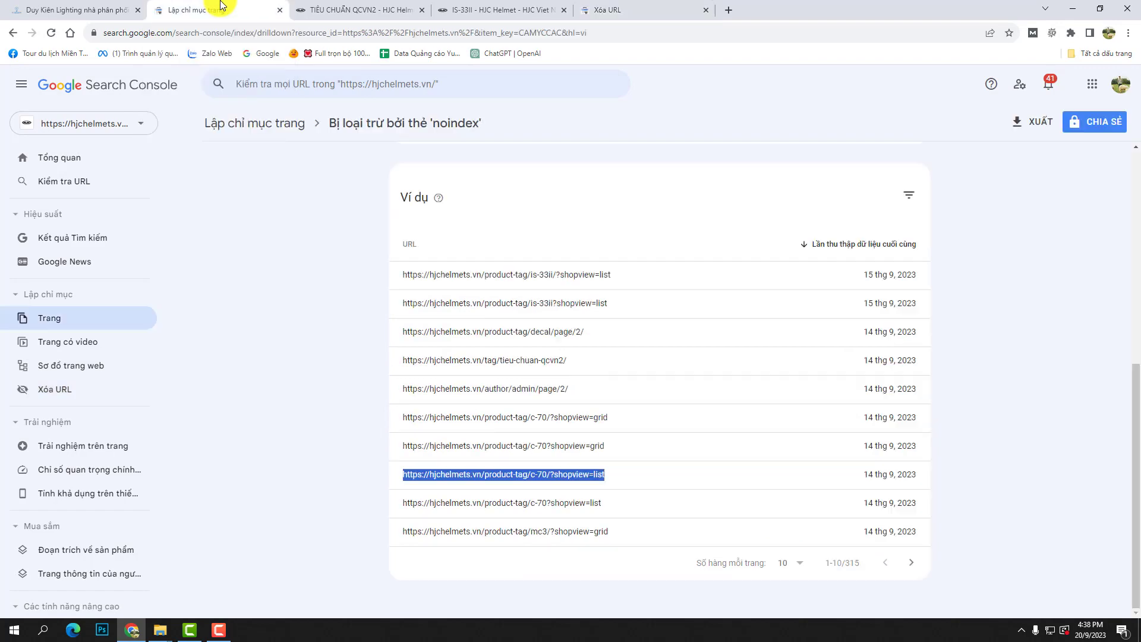
drag(604, 503, 396, 503)
key(ctrl+c)
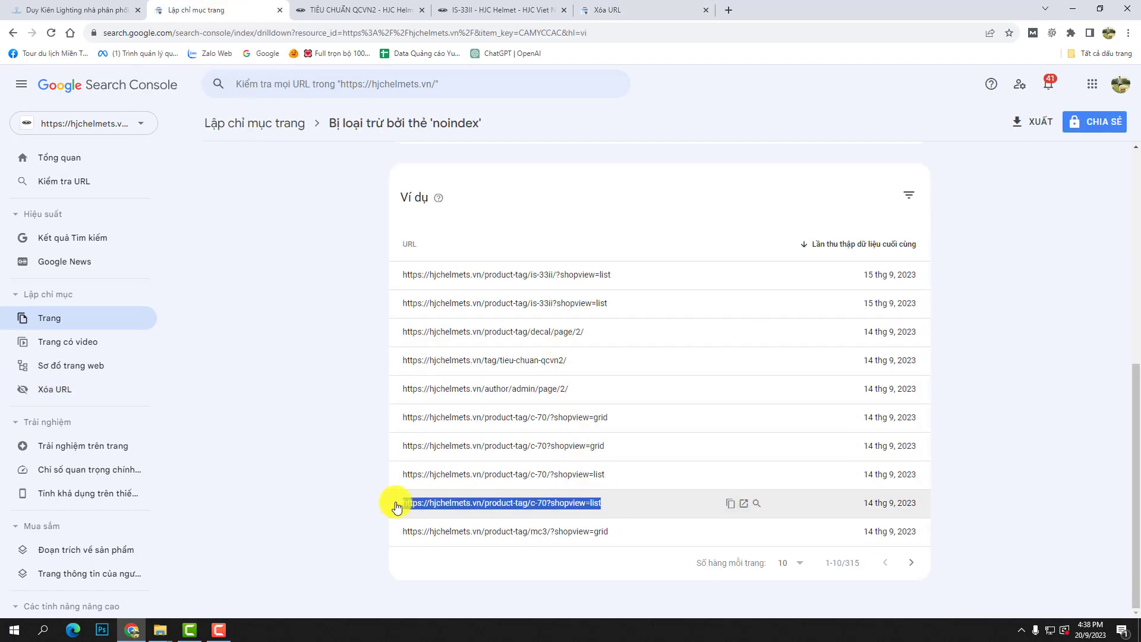
click(586, 9)
click(895, 217)
click(623, 342)
key(ctrl+v)
click(736, 486)
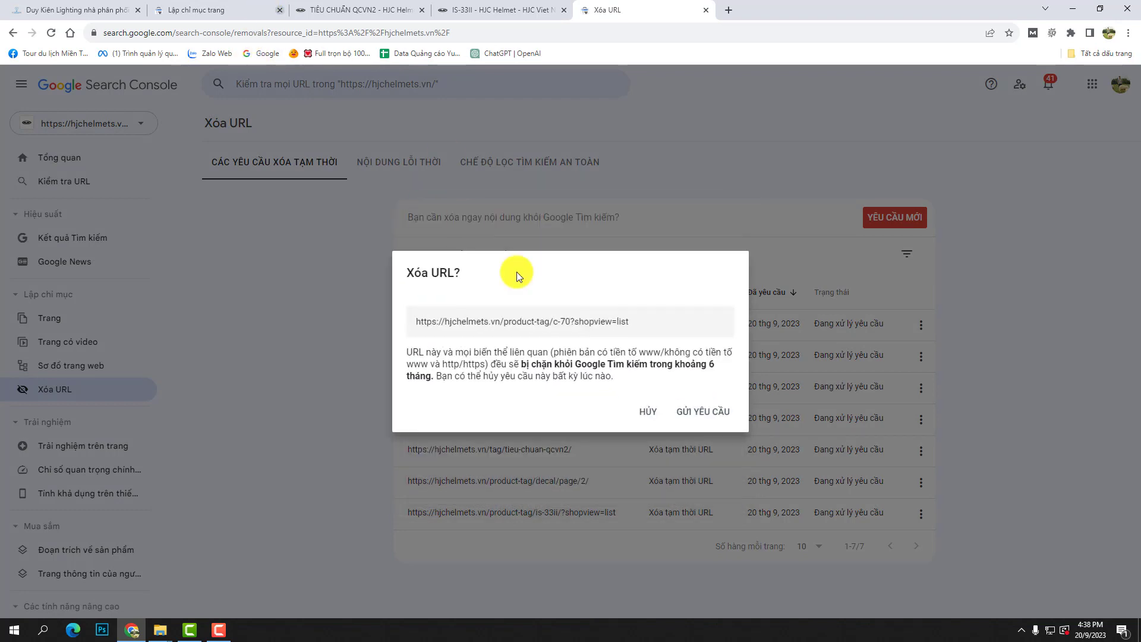
click(703, 421)
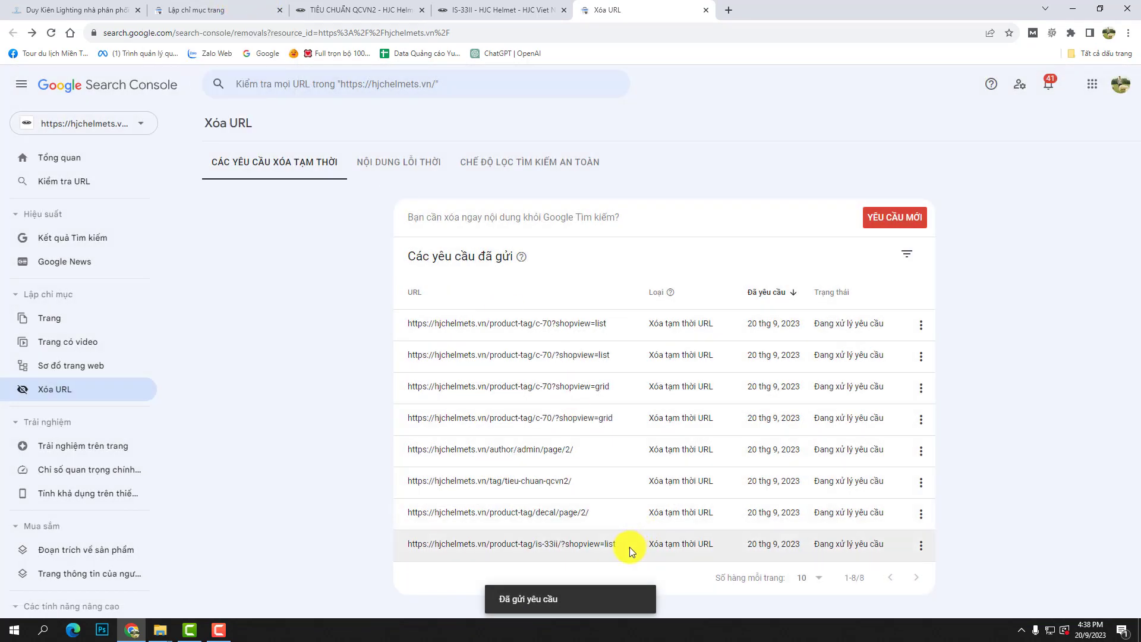
click(225, 8)
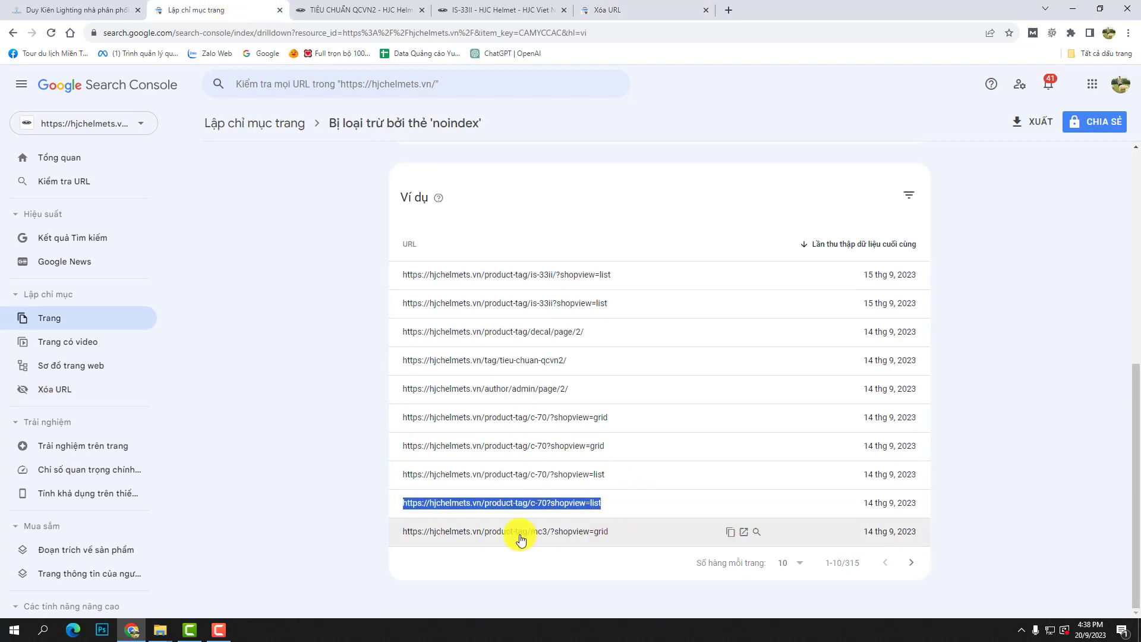
drag(639, 538, 402, 529)
key(ctrl+c)
click(632, 17)
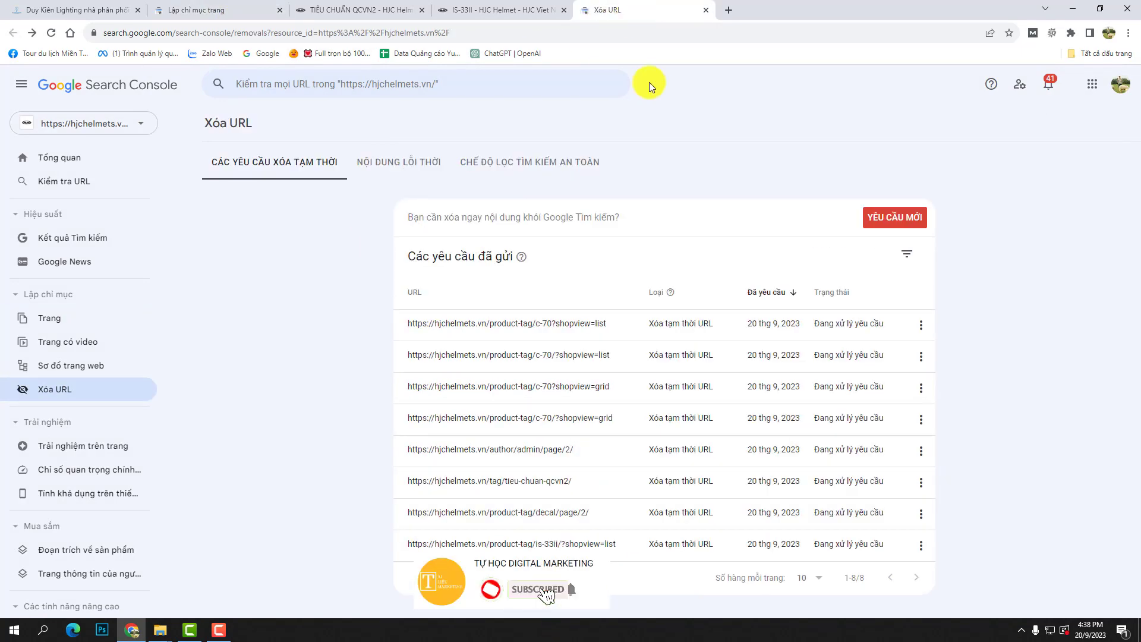
click(886, 217)
click(726, 343)
key(ctrl+v)
click(725, 491)
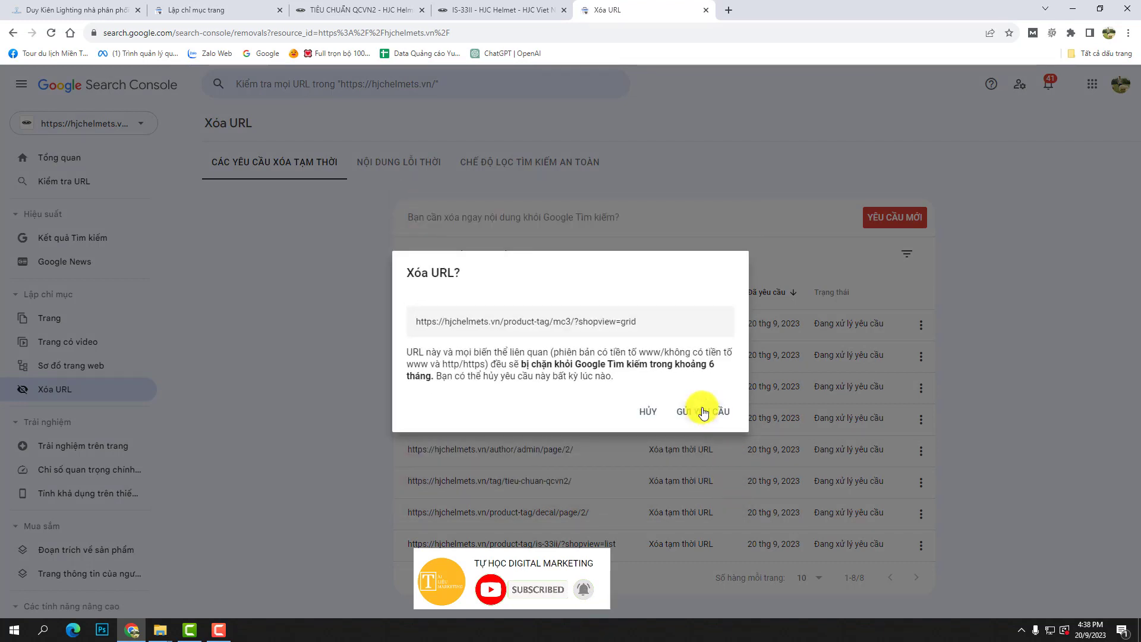
click(704, 413)
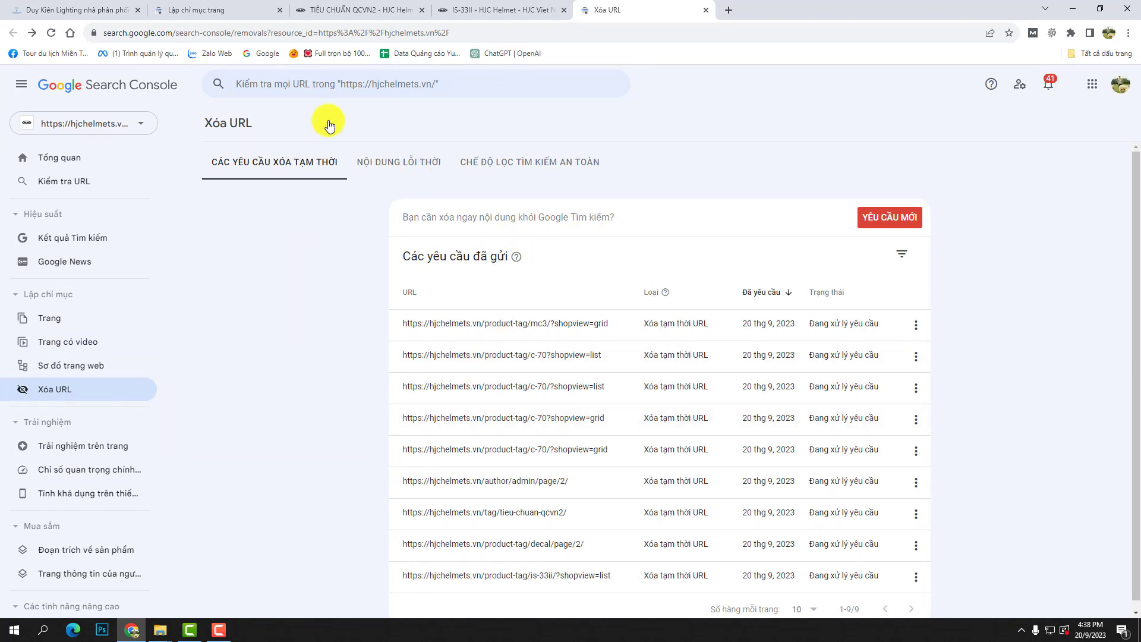
Return from the noindex report to the page indexing overview and examine the reasons why pages are not indexed.
click(207, 6)
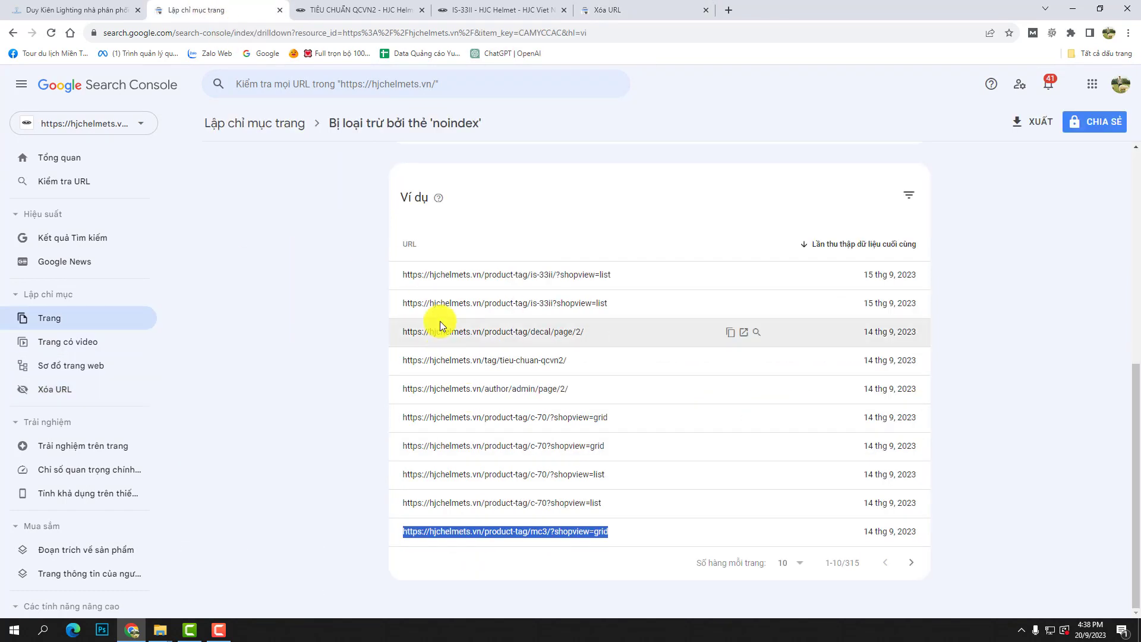
scroll(344, 358, up, 3)
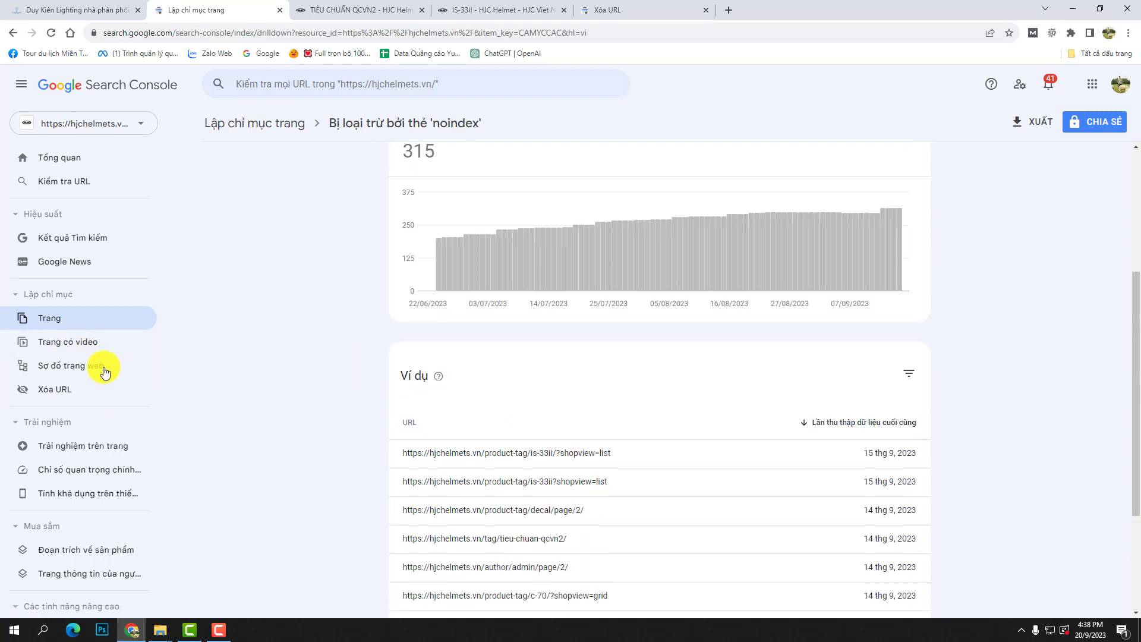
click(101, 321)
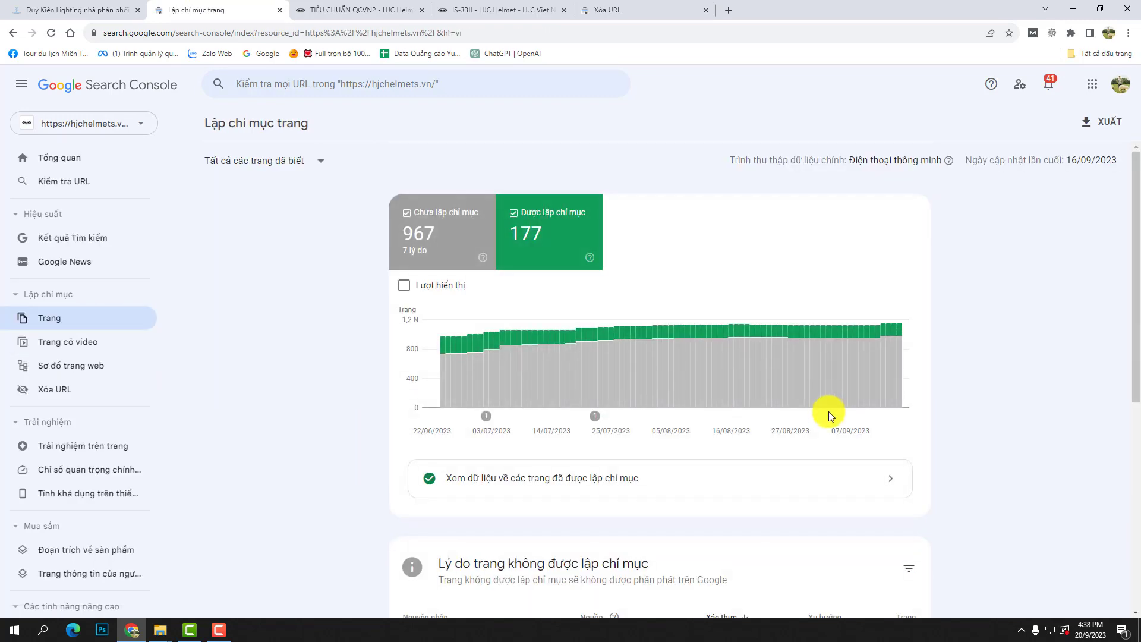
scroll(828, 410, down, 5)
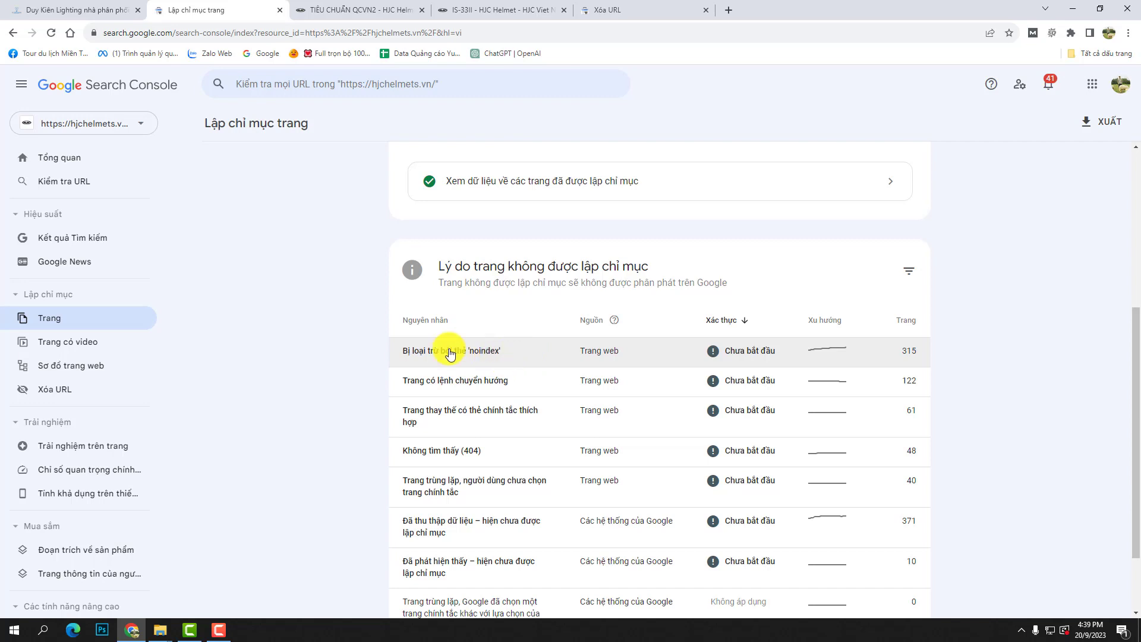
Start validating the fix for the pages excluded by the 'noindex' tag and return to the list of non-indexing reasons.
click(542, 362)
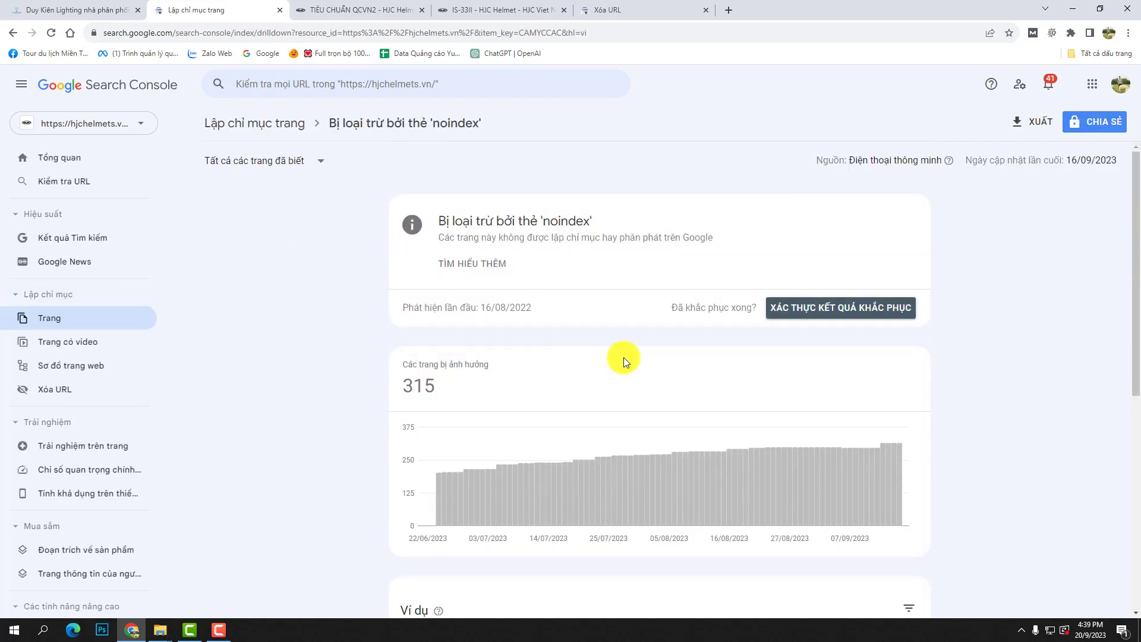
click(863, 314)
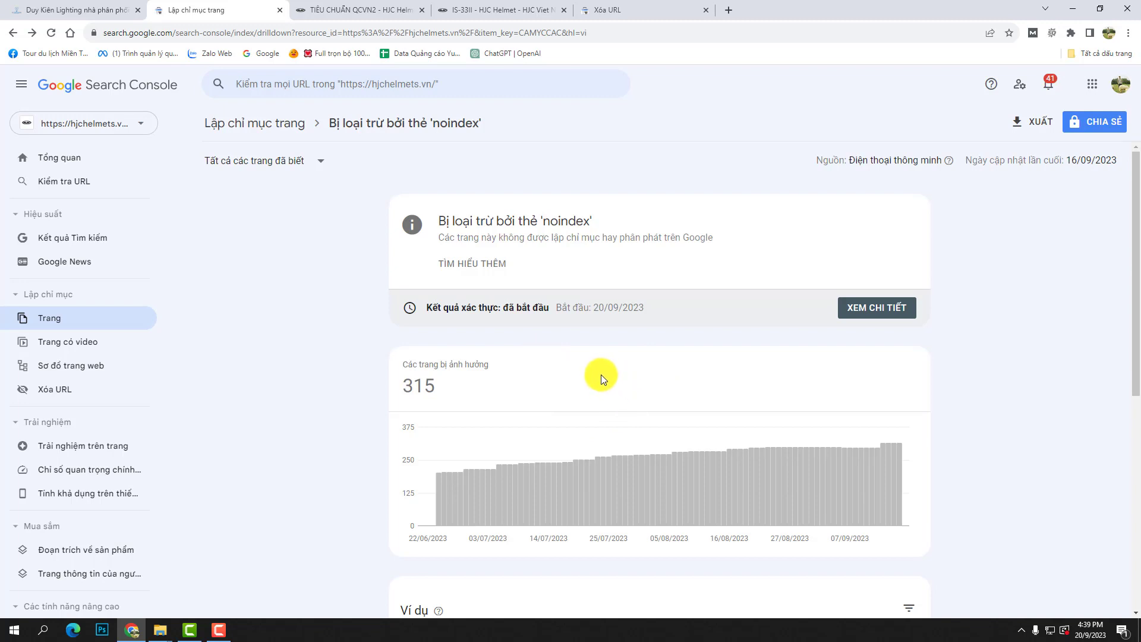
scroll(515, 410, down, 5)
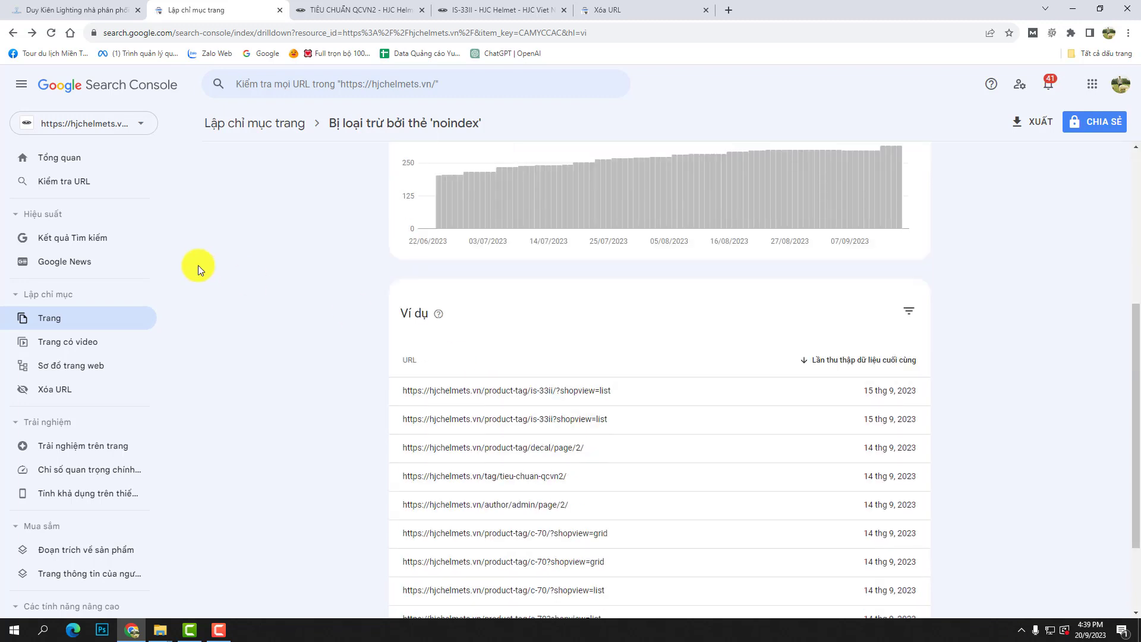
click(13, 33)
scroll(558, 504, down, 2)
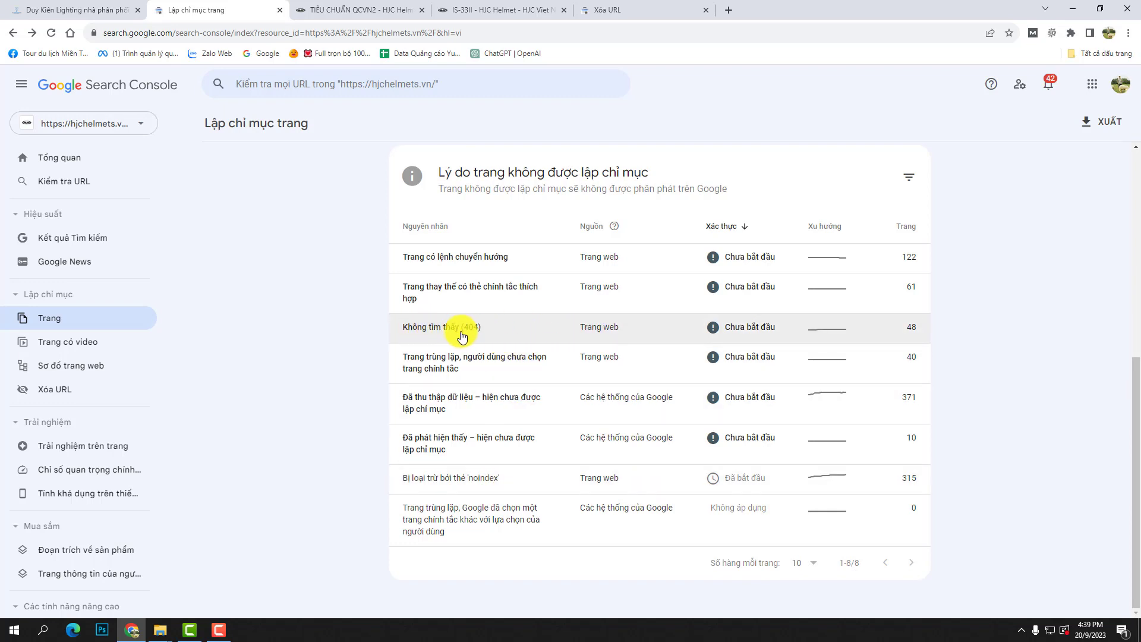
Check the tai-sao-chon-mu-bao-hiem-in-logo-lam-qua-tang and live-long-and-prosper-with-these-awesome-star-trek-gifts pages from the 404 report, closing both afterwards.
click(517, 332)
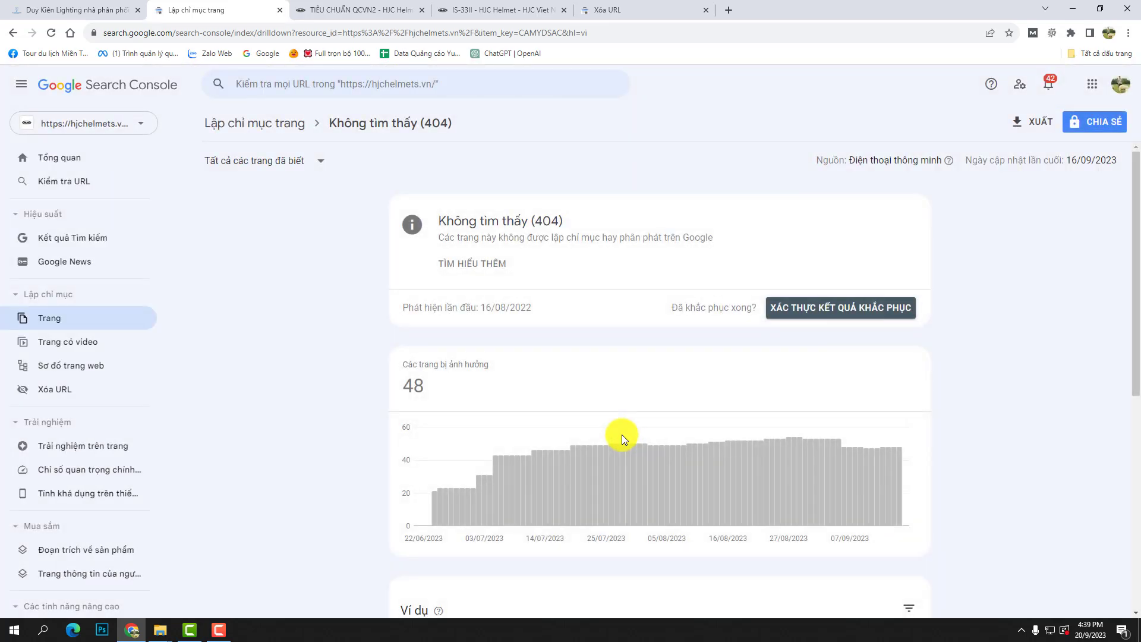
scroll(622, 434, down, 5)
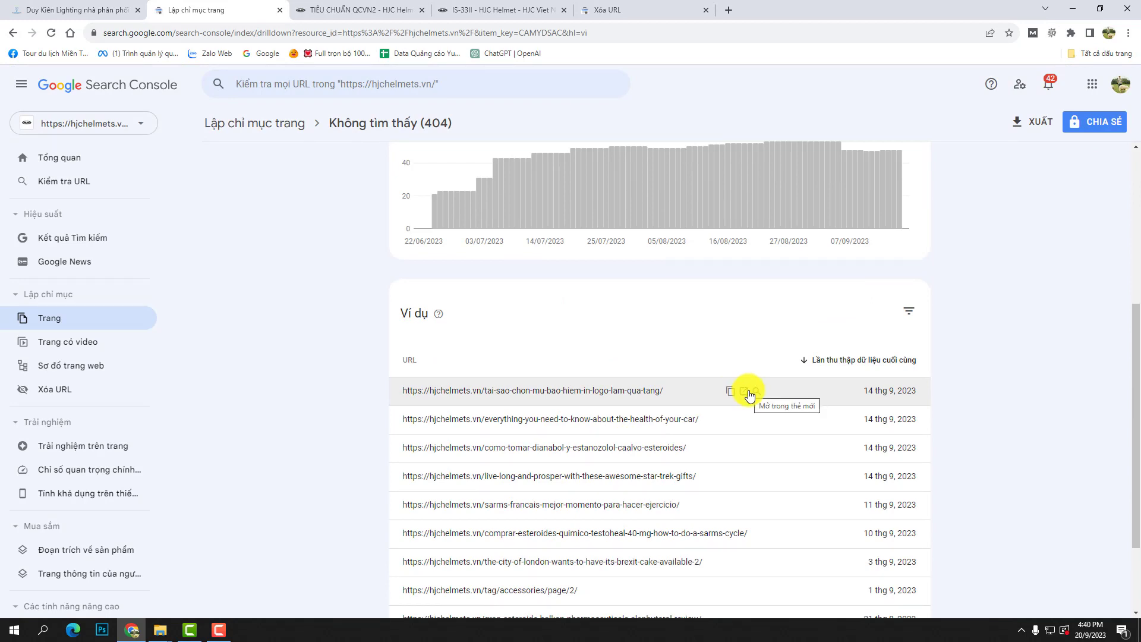
click(744, 390)
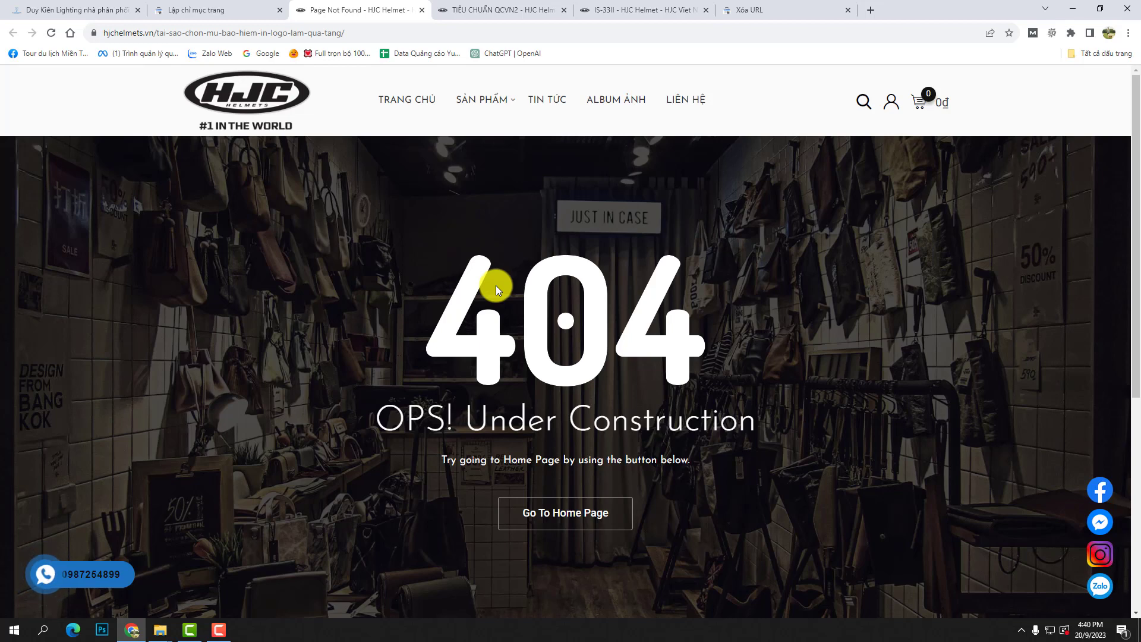
click(236, 6)
scroll(579, 473, down, 1)
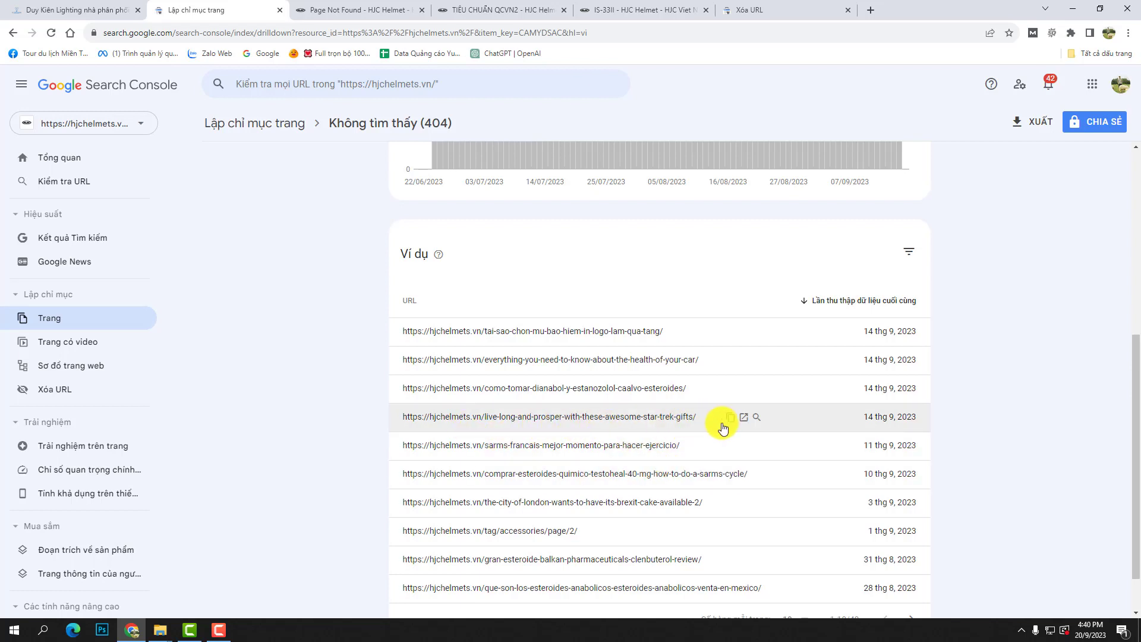
click(744, 418)
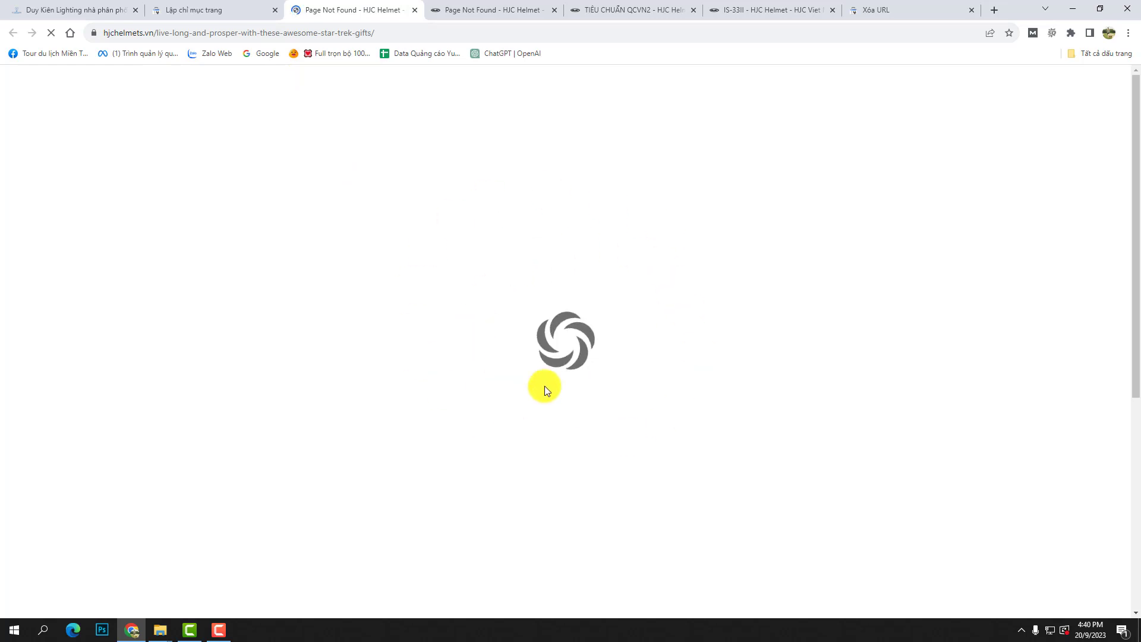
click(230, 9)
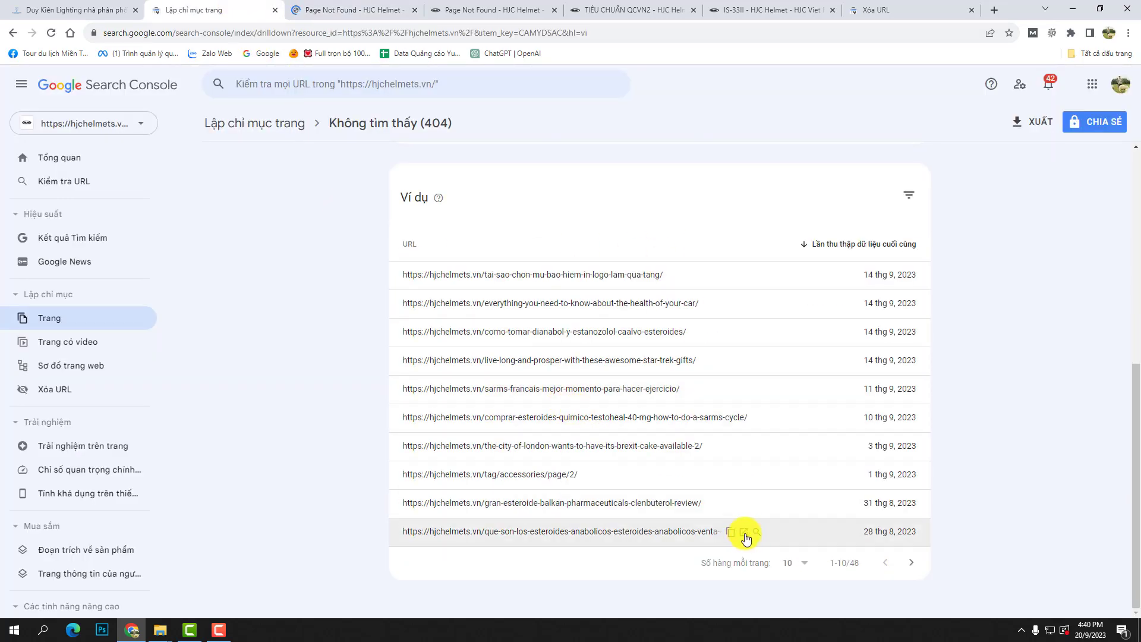
click(415, 10)
click(415, 10)
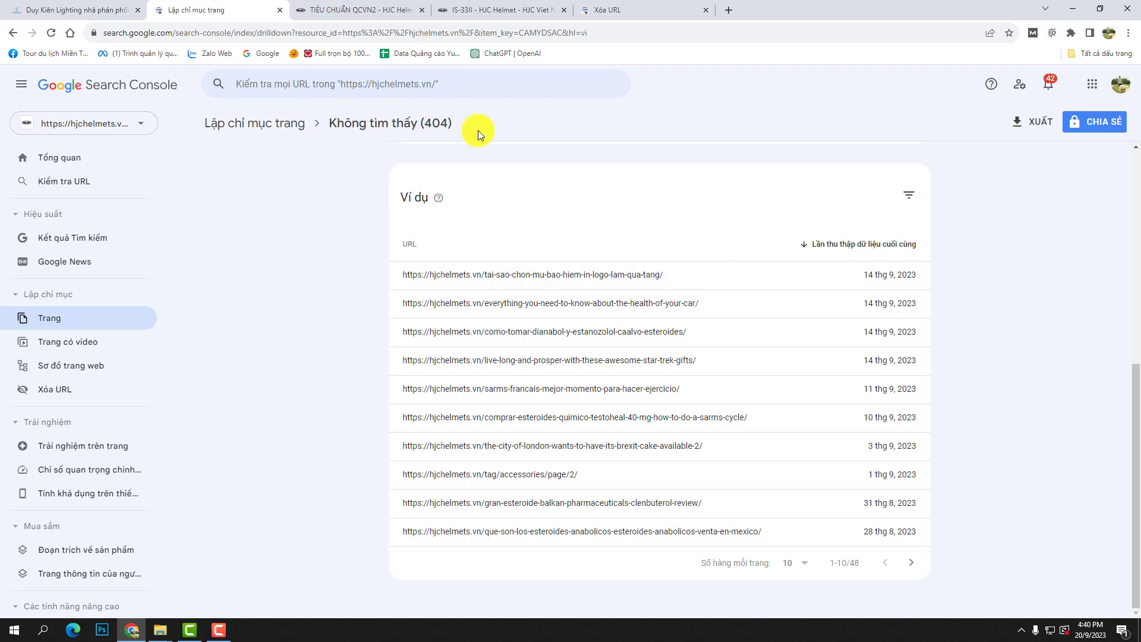
click(747, 275)
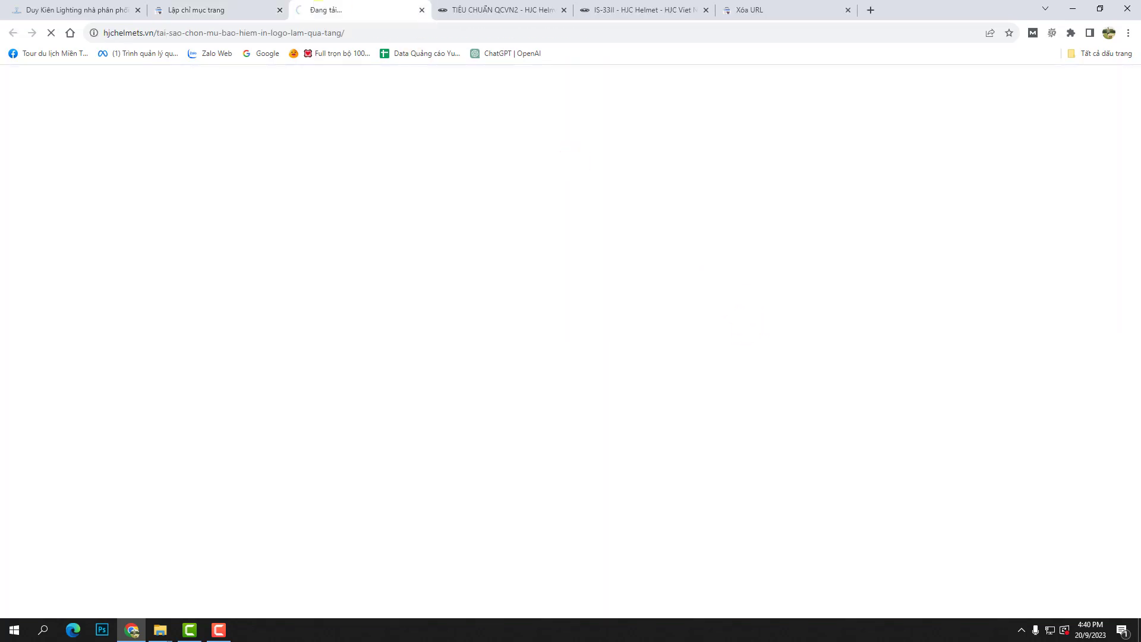
click(267, 12)
drag(688, 282, 403, 276)
key(ctrl+c)
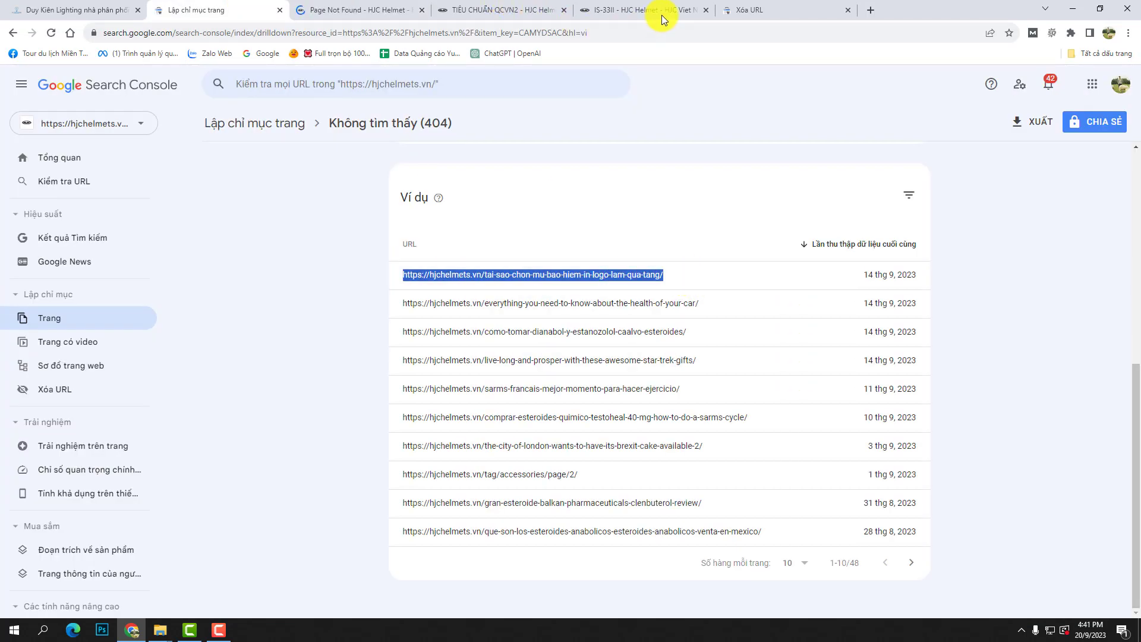
click(780, 3)
click(923, 217)
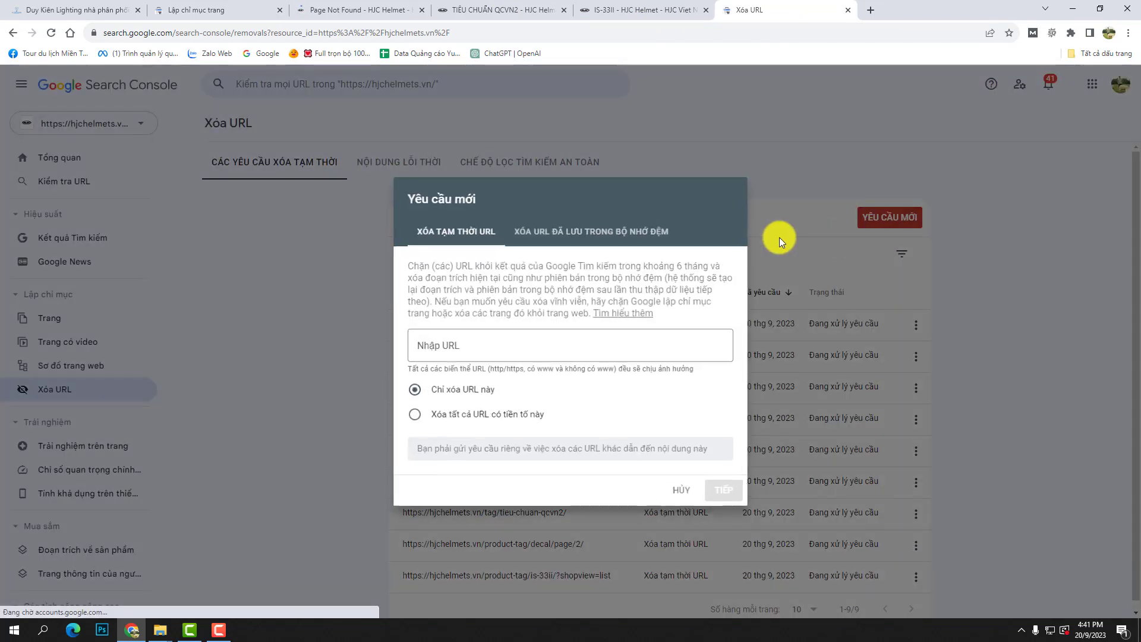
click(665, 348)
key(ctrl+v)
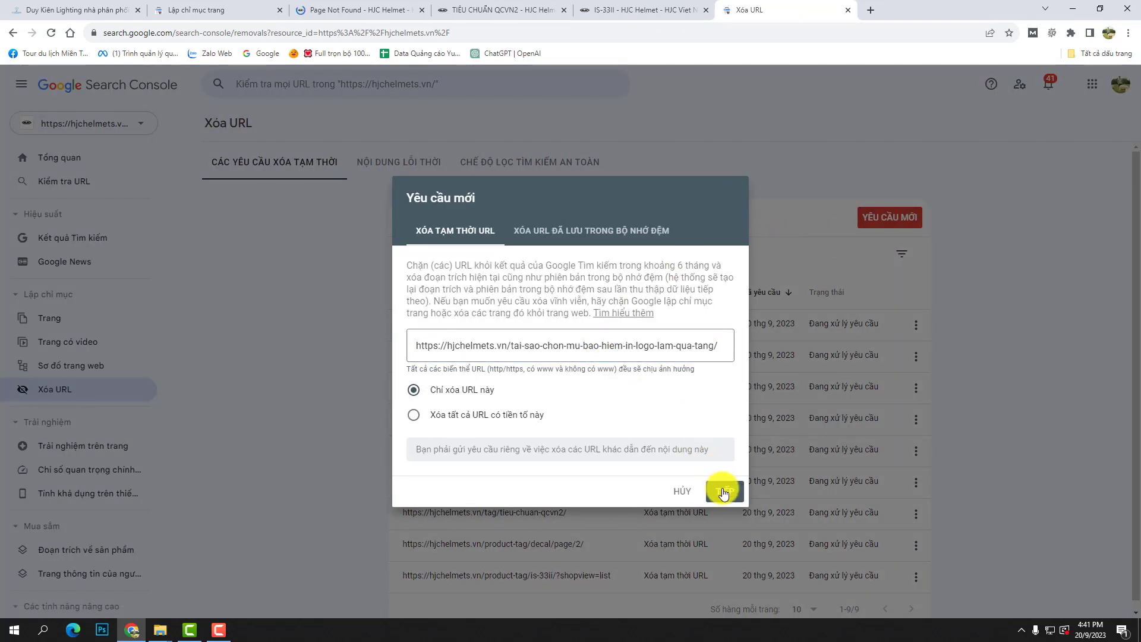
click(724, 493)
click(720, 416)
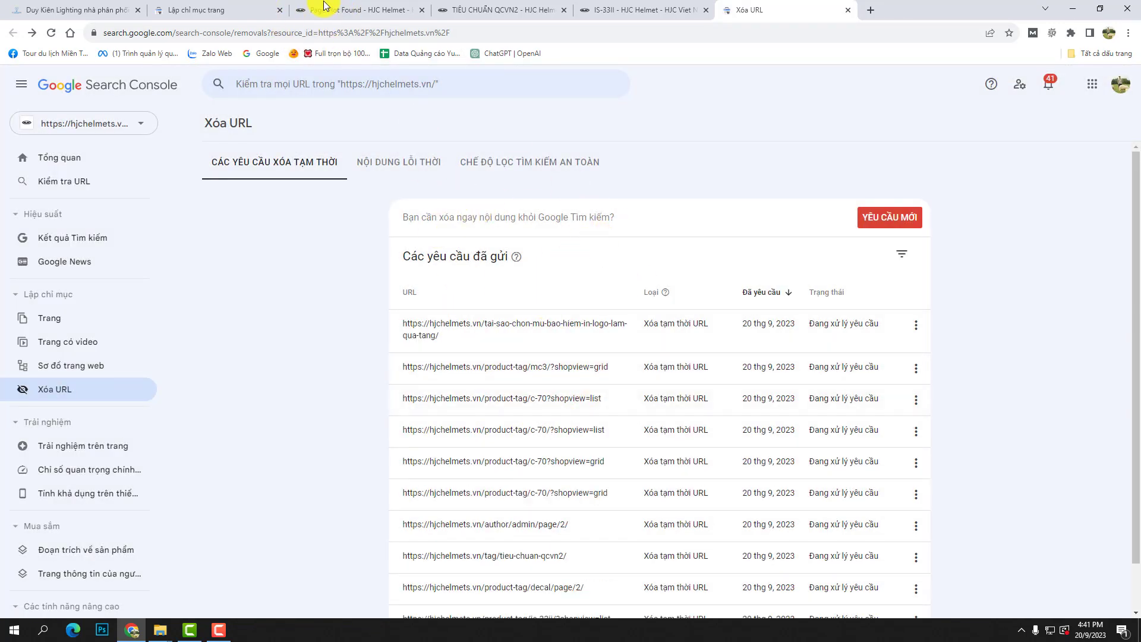
click(363, 7)
click(240, 7)
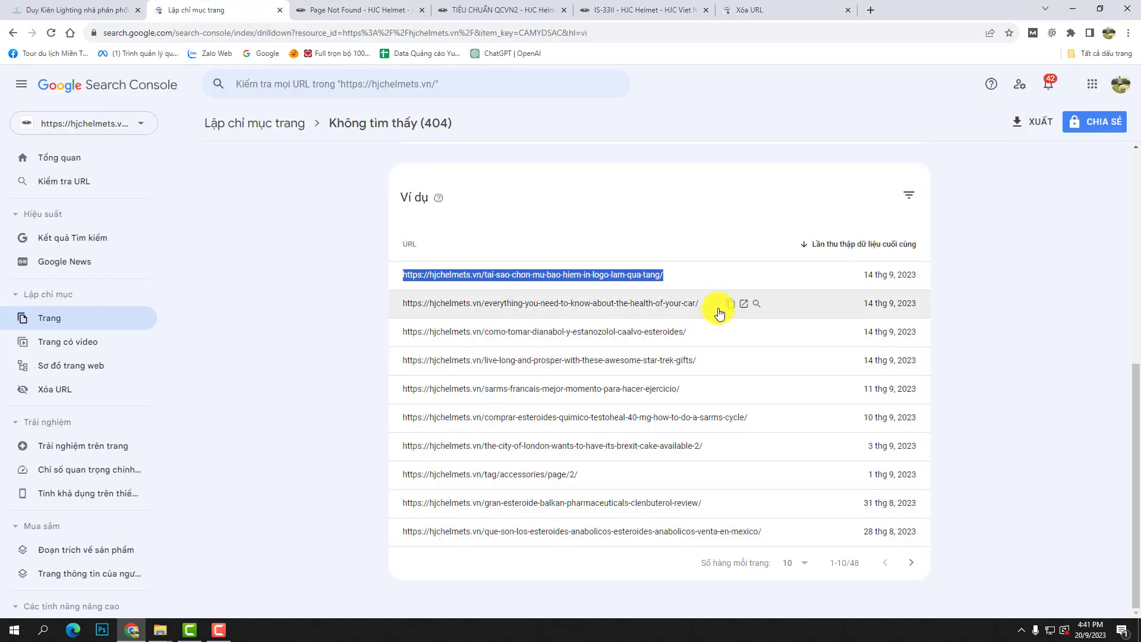
drag(714, 305, 403, 305)
click(784, 7)
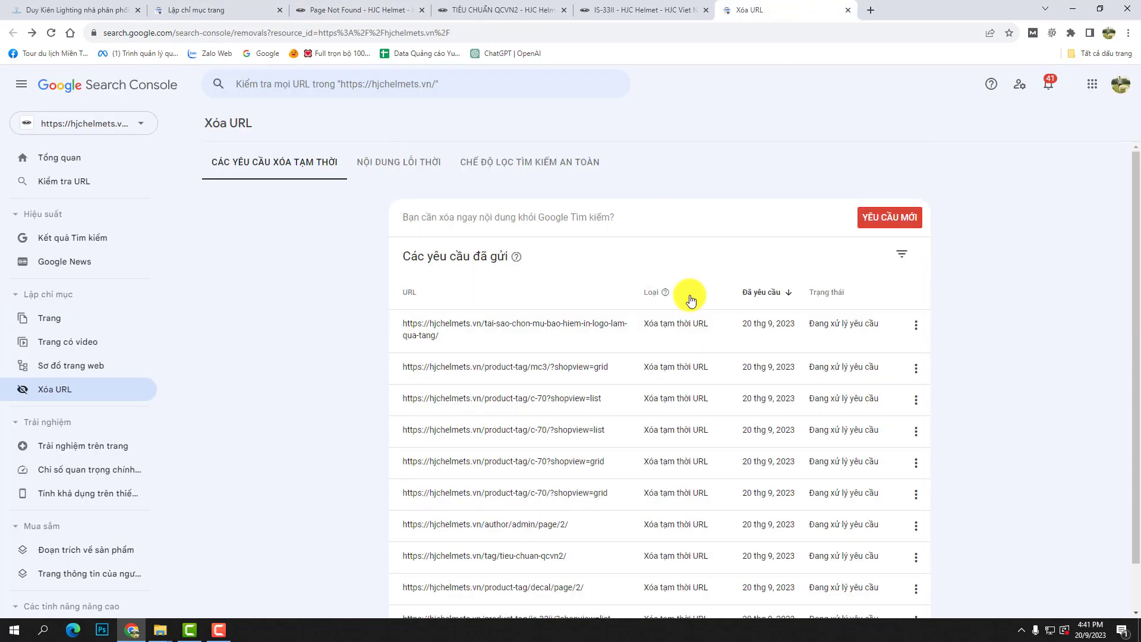
click(891, 218)
text(https://hjchelmets.vn/everything-you-need-to-know-about-the-health-of-your-car/)
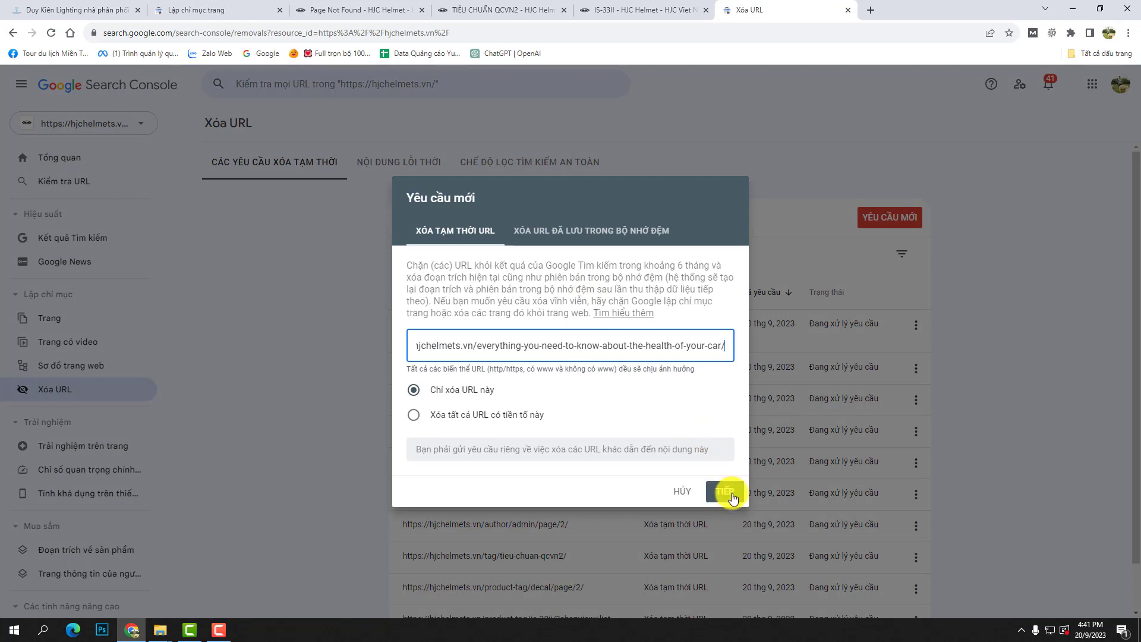
click(726, 491)
click(711, 408)
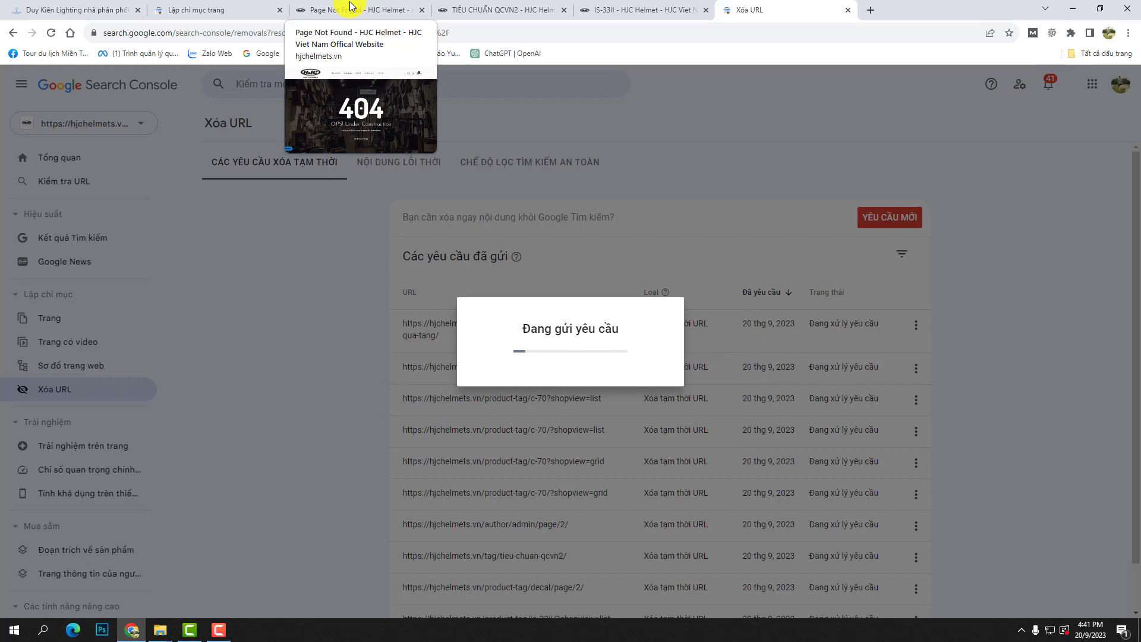
click(351, 7)
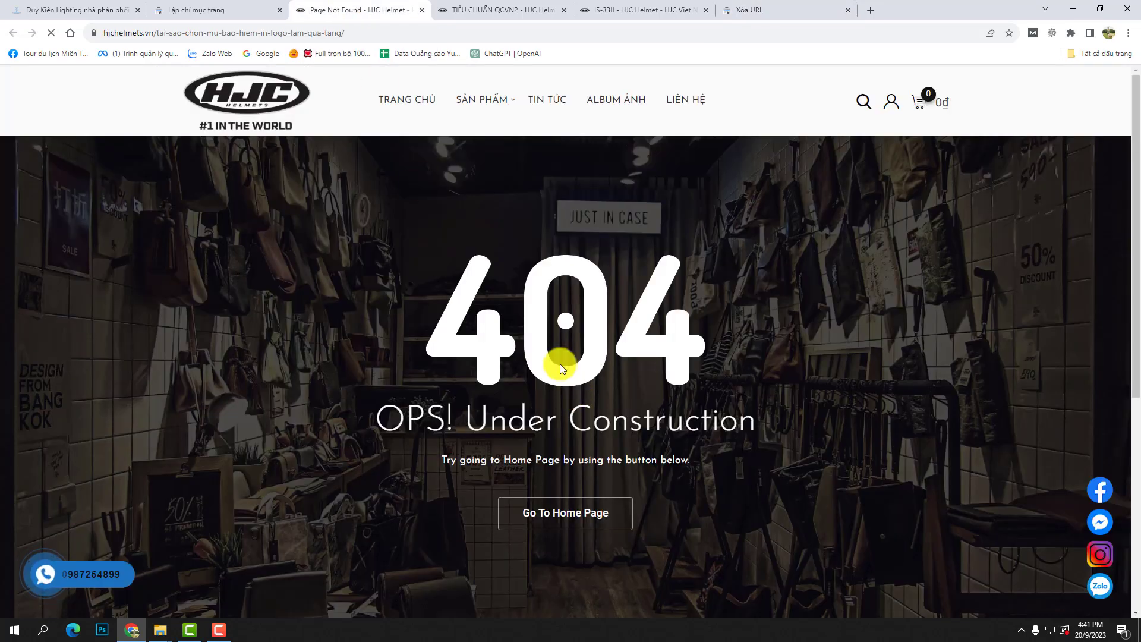
click(268, 11)
drag(690, 332, 414, 338)
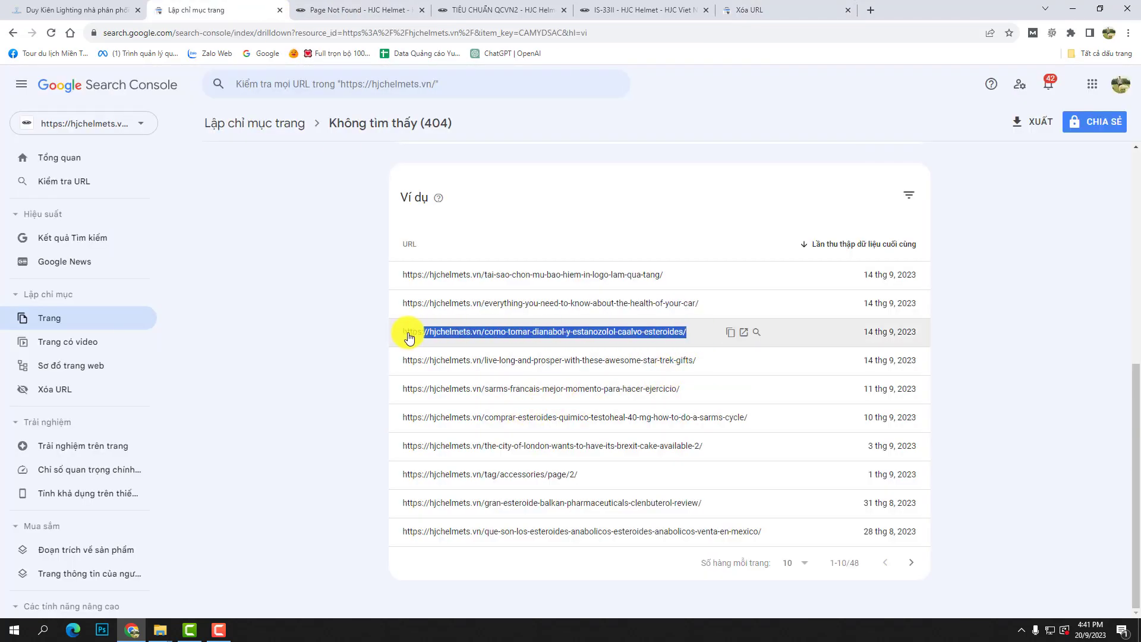
click(785, 6)
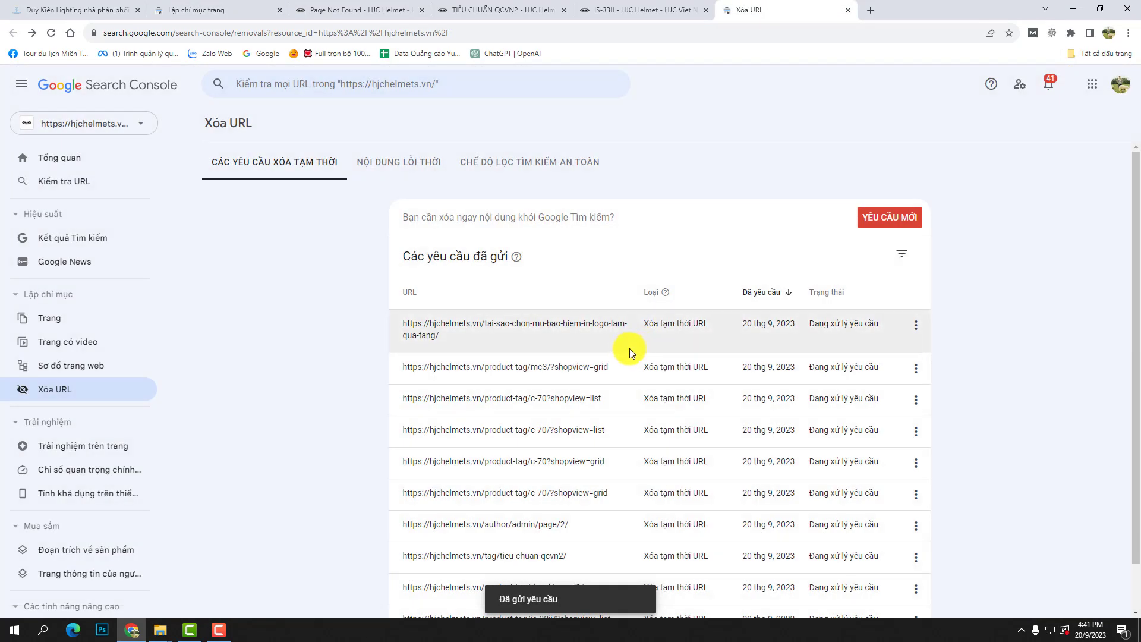
click(890, 217)
click(618, 345)
text(https://hjchelmets.vn/como-tomar-dianabol-y-estanozolol-caalvo-esteroides/)
click(727, 492)
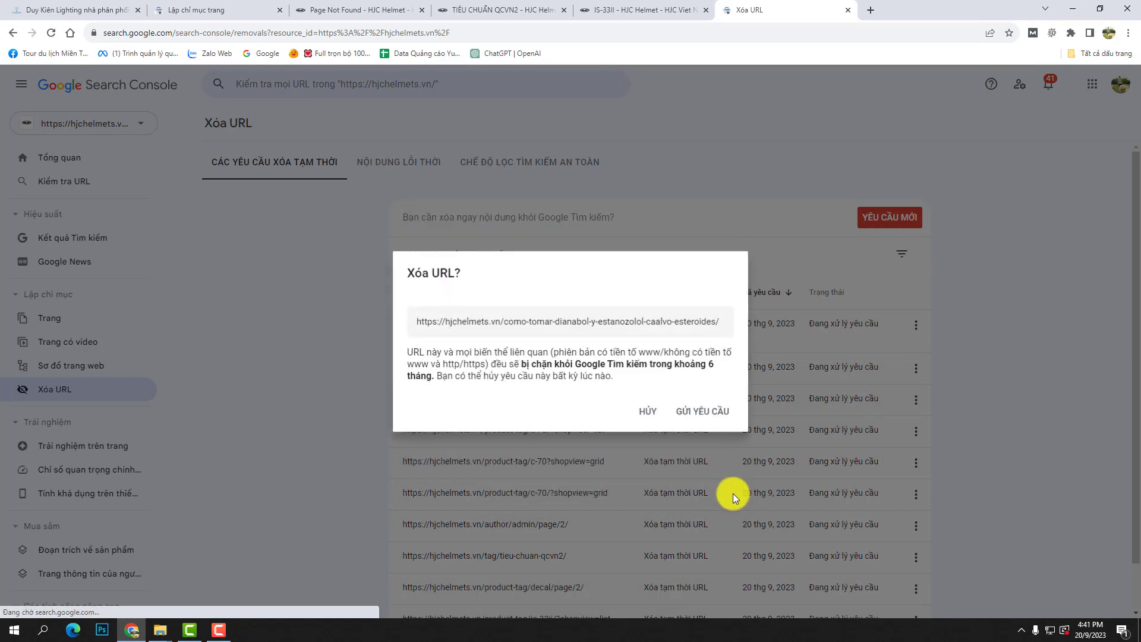
click(705, 412)
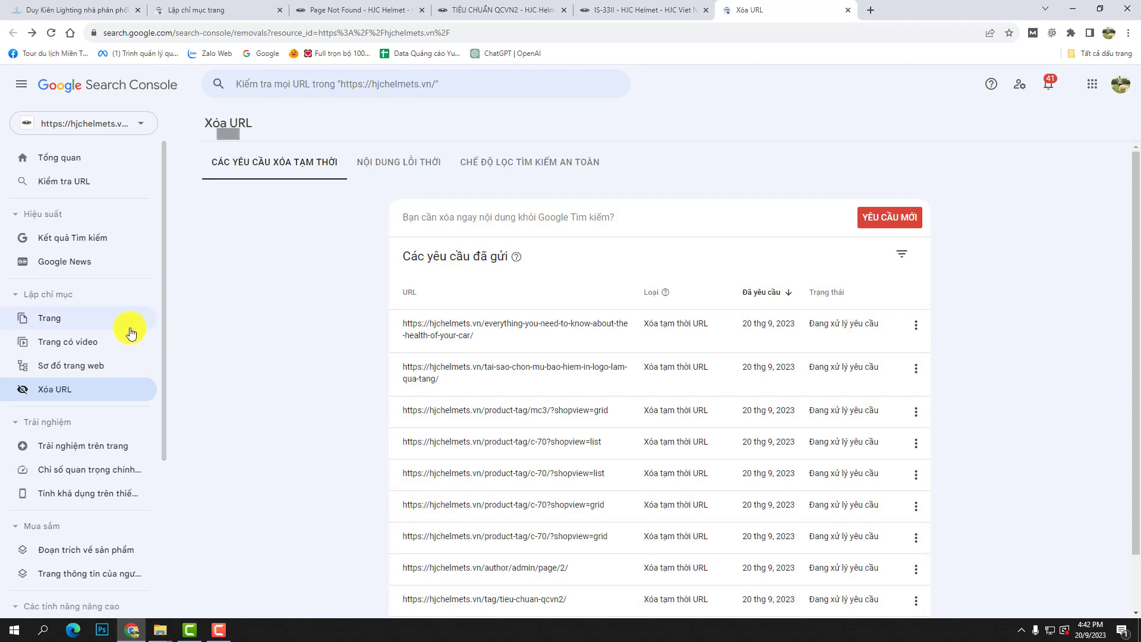
Close the opened 404 page and the URL removals page, and return to the page indexing overview.
click(82, 321)
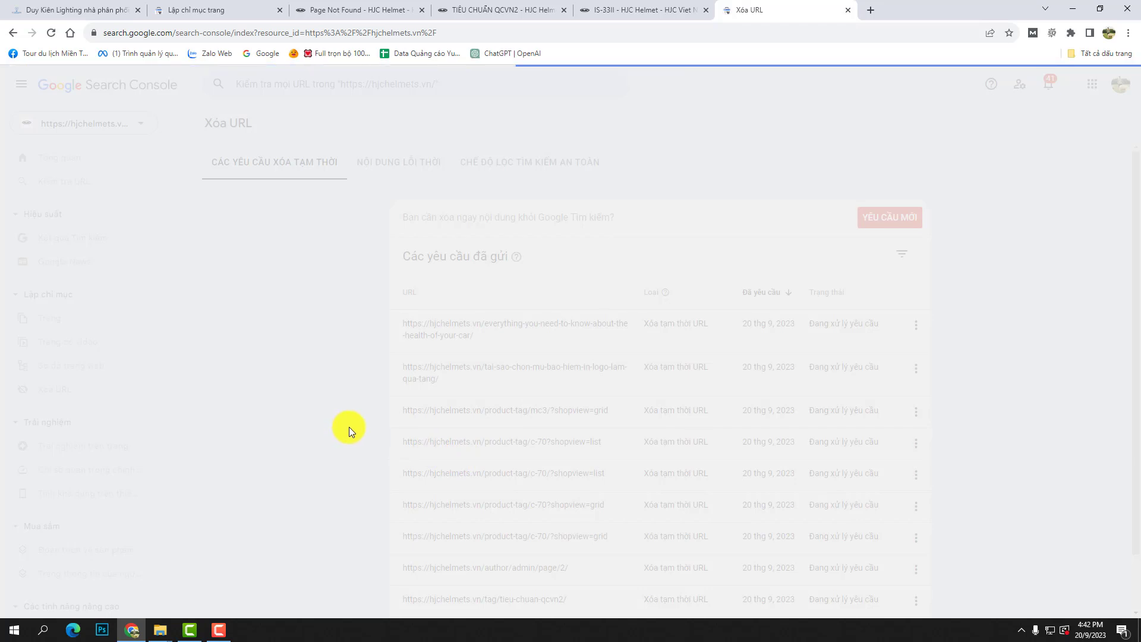
click(334, 11)
click(262, 7)
click(421, 10)
click(108, 317)
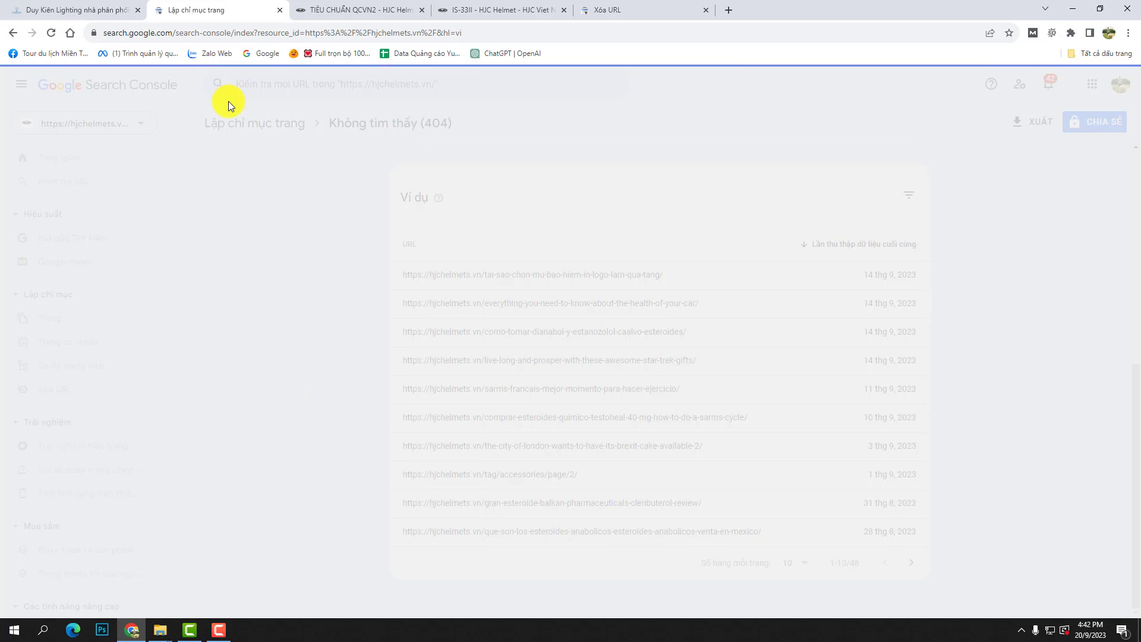
click(691, 15)
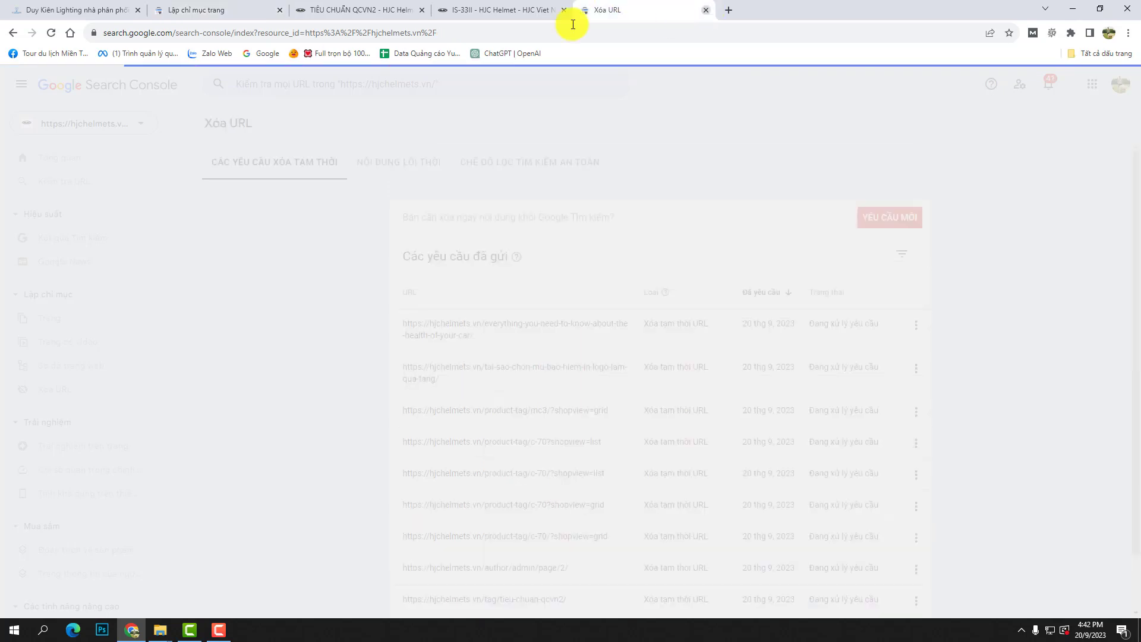
click(706, 10)
click(196, 10)
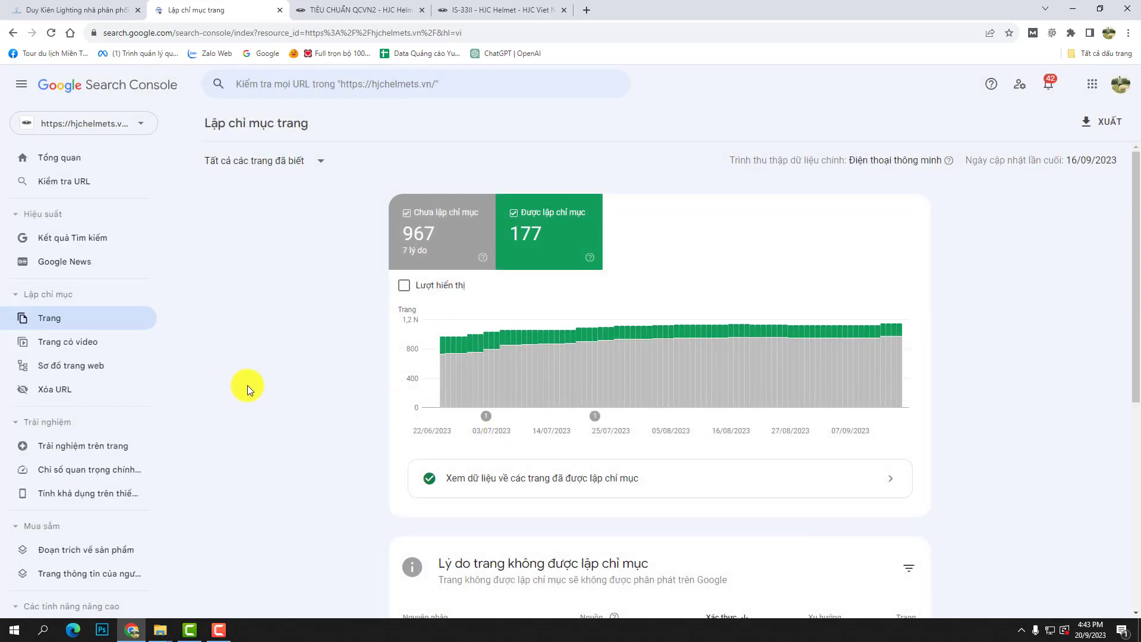
Review the 404 report's fix validation option, affected-pages chart and example URLs, and return to the list of non-indexing reasons.
scroll(248, 386, down, 5)
scroll(248, 385, down, 1)
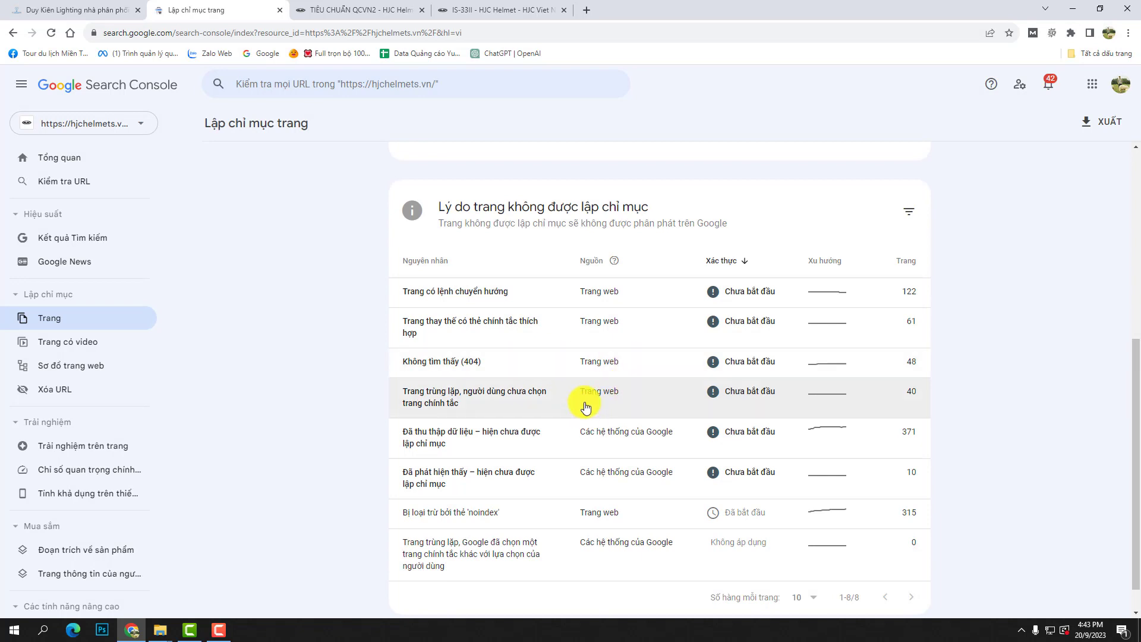
click(592, 369)
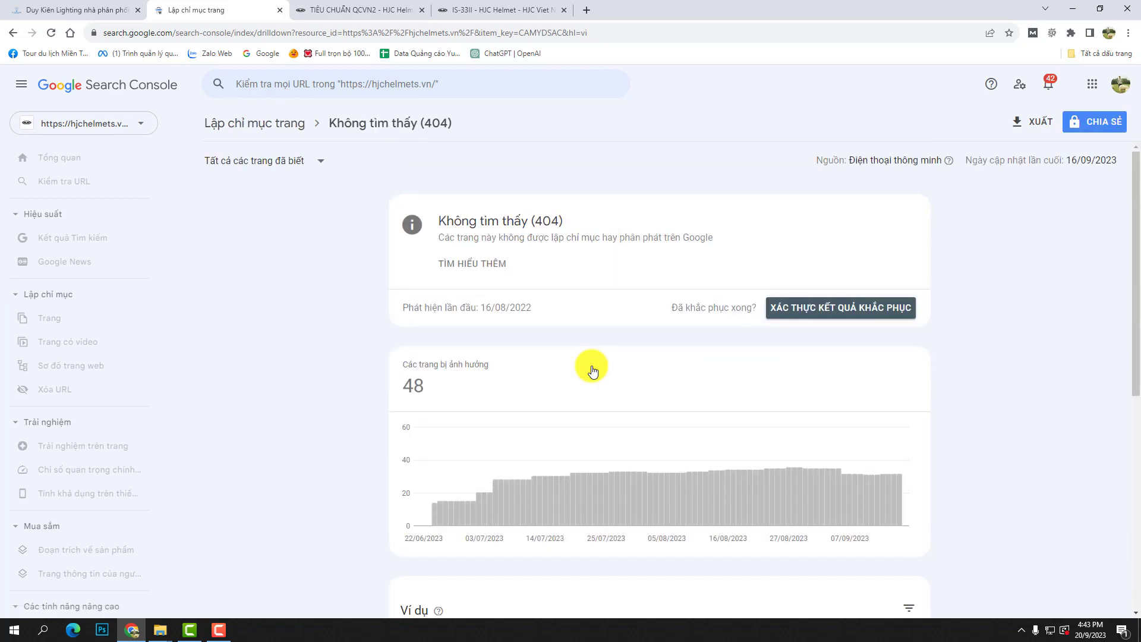
scroll(482, 401, down, 3)
scroll(510, 402, up, 4)
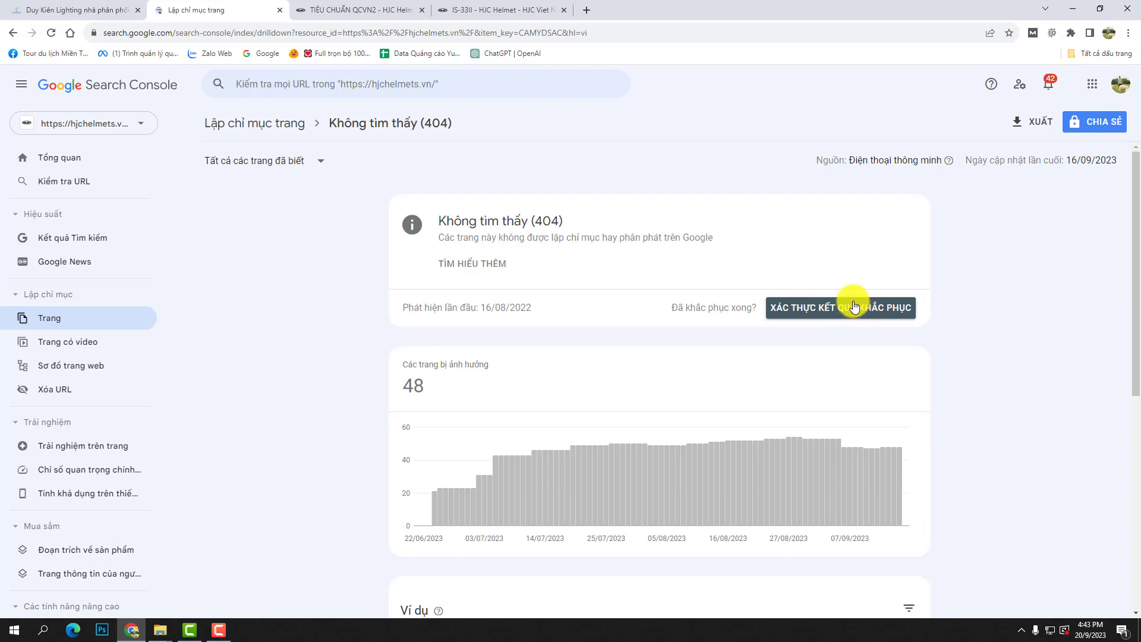
scroll(850, 322, down, 8)
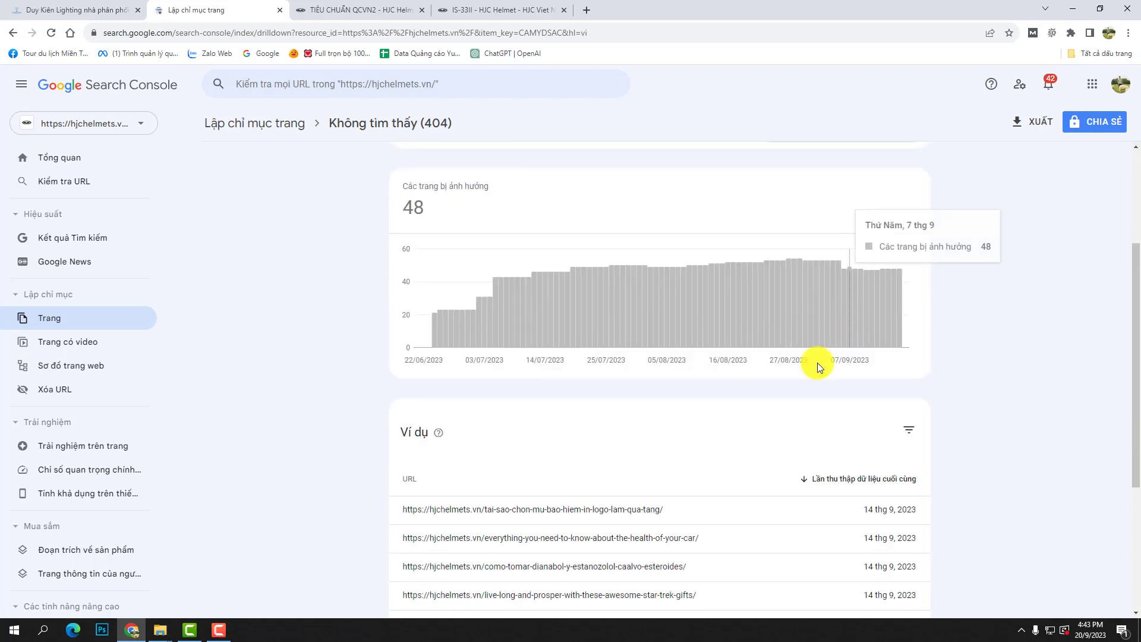
scroll(669, 403, up, 6)
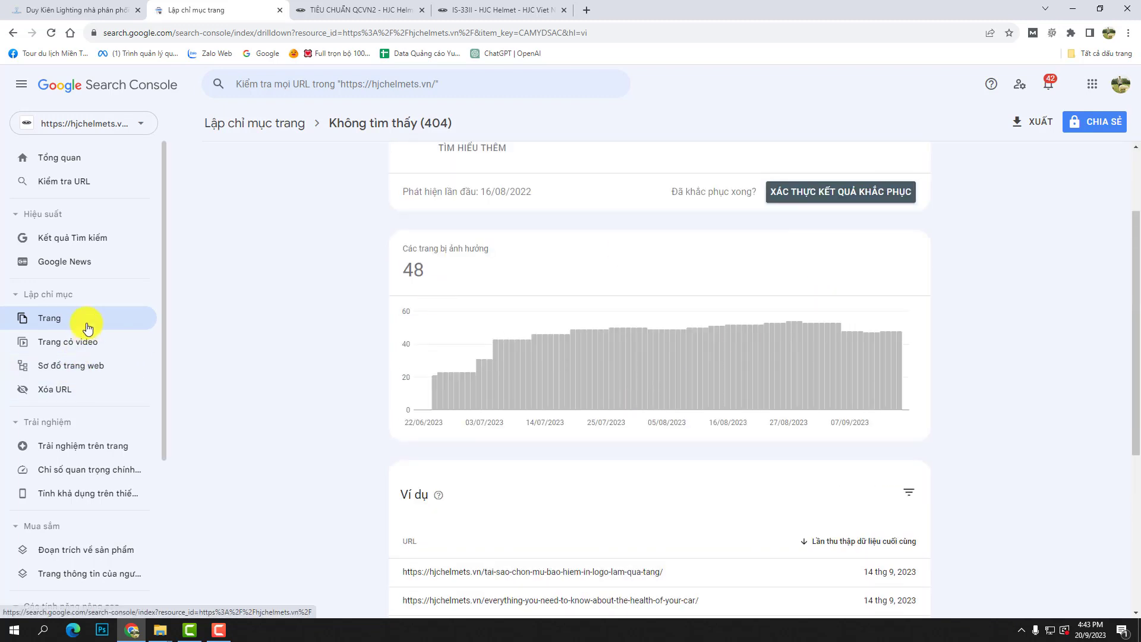
click(12, 37)
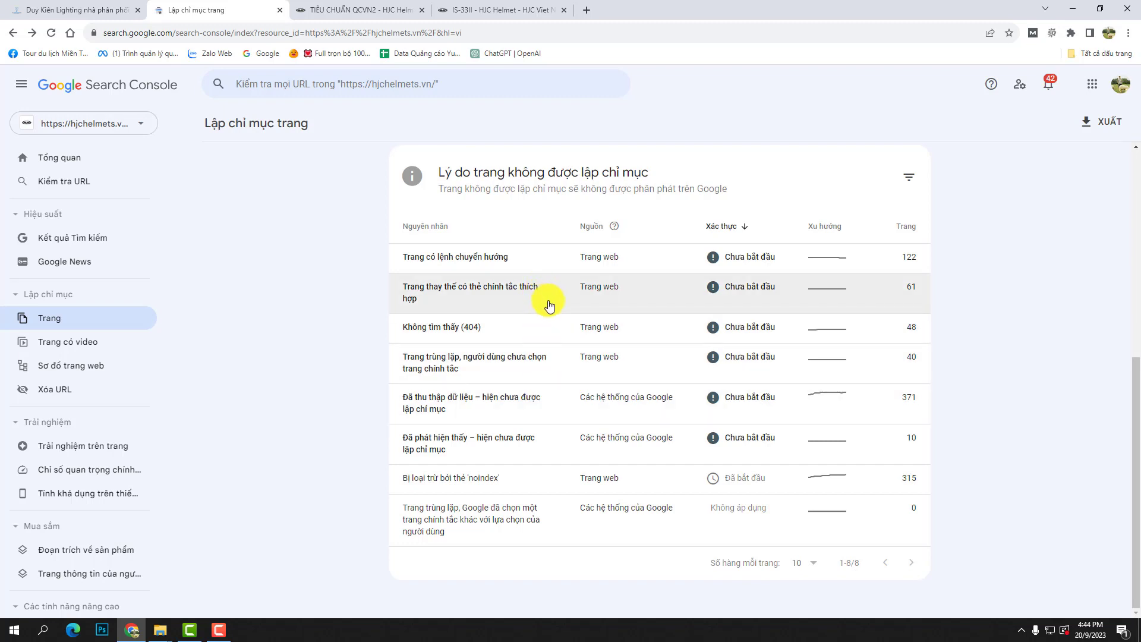
Open the 'Trang có lệnh chuyển hướng' report and review the live page of its hjc-chao-don-ngoi-sao-dang-len-cua-motogp-raul-fernandez example URL.
click(555, 267)
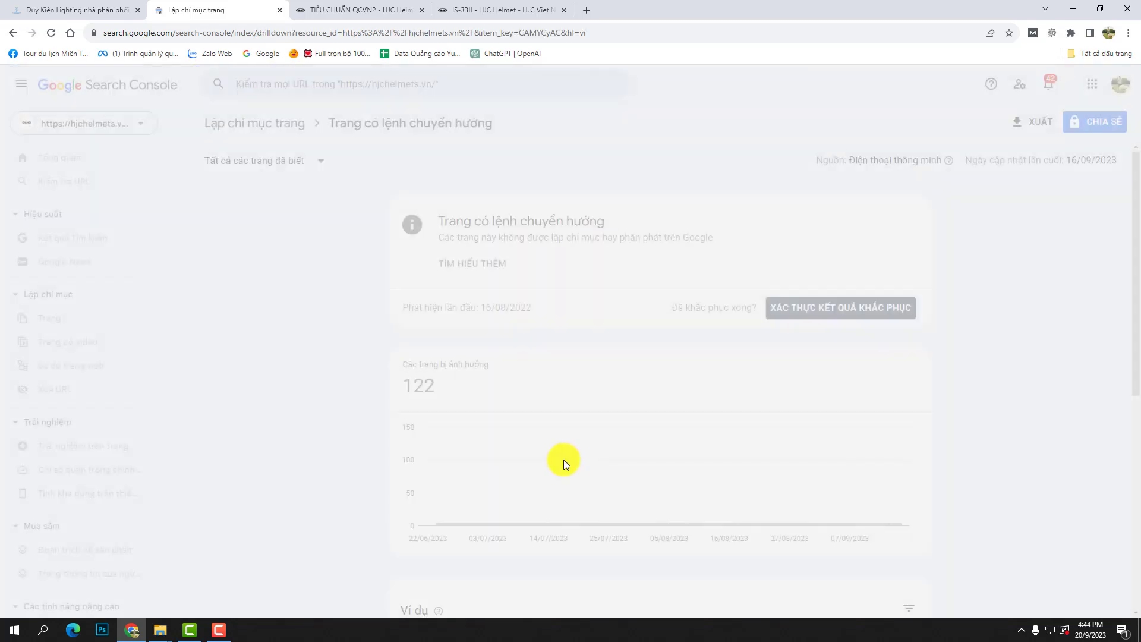
scroll(564, 460, down, 7)
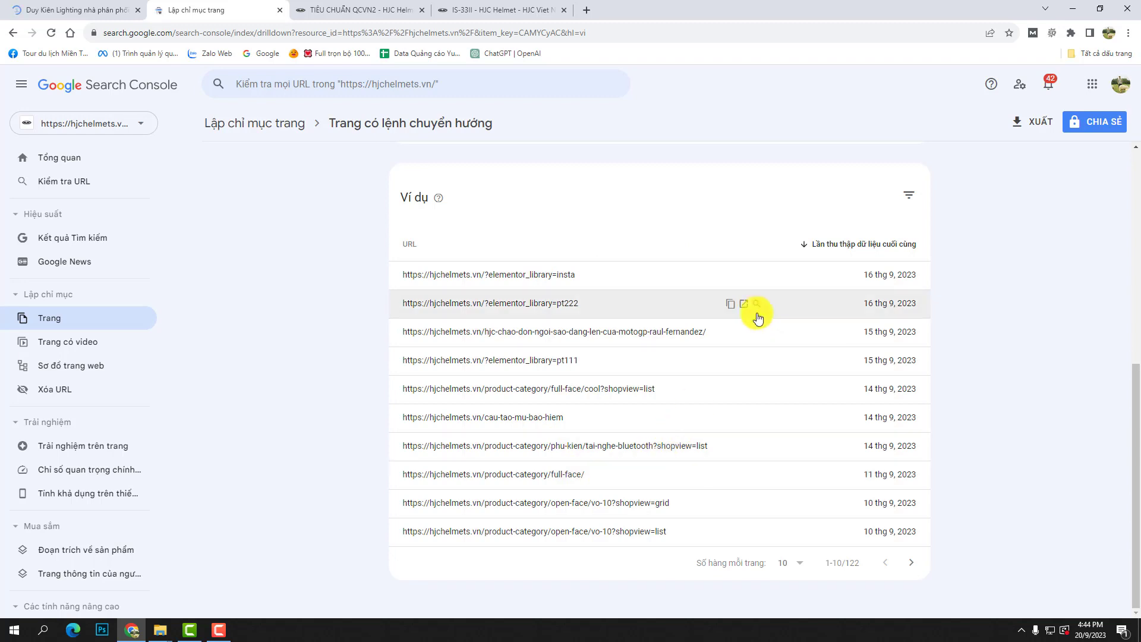
click(746, 333)
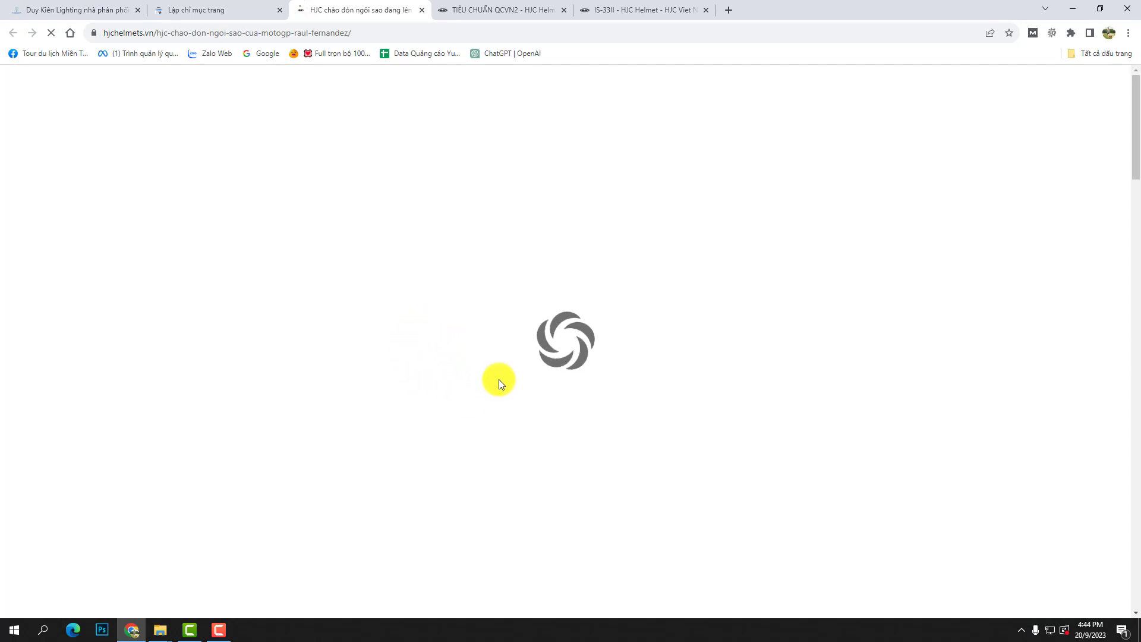
scroll(518, 391, down, 5)
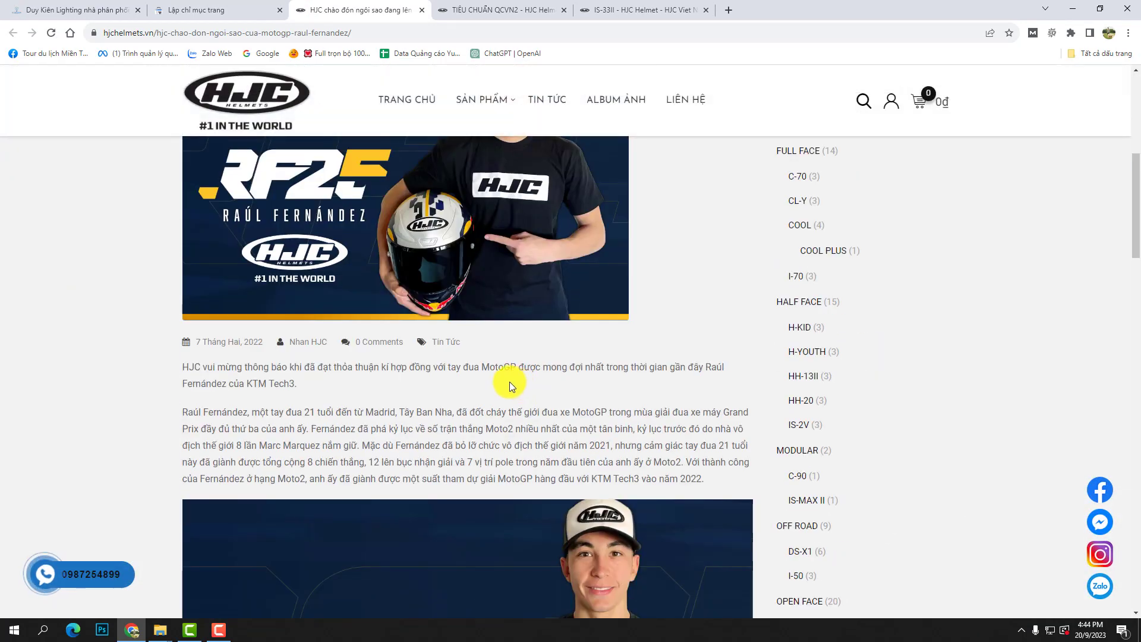
scroll(508, 391, down, 10)
scroll(509, 394, down, 13)
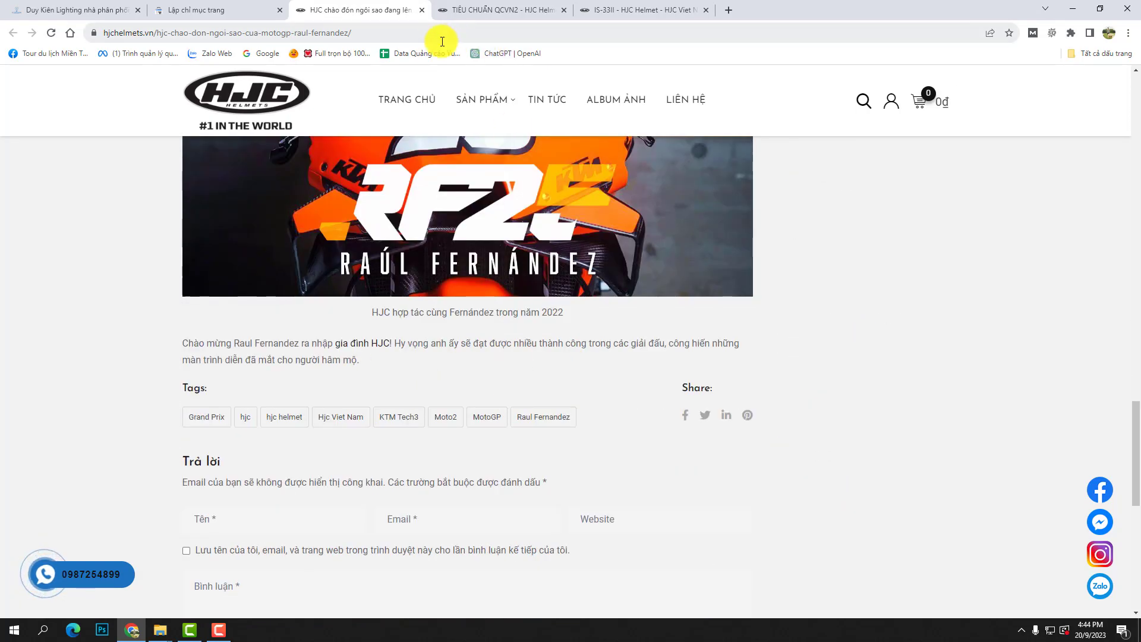
click(256, 9)
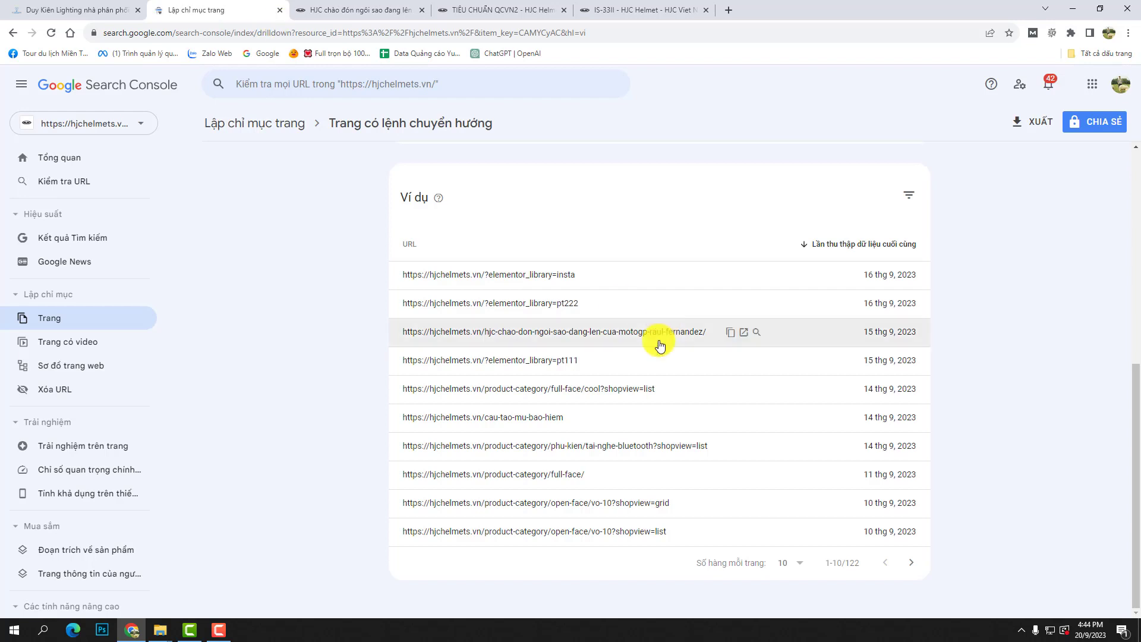
click(364, 10)
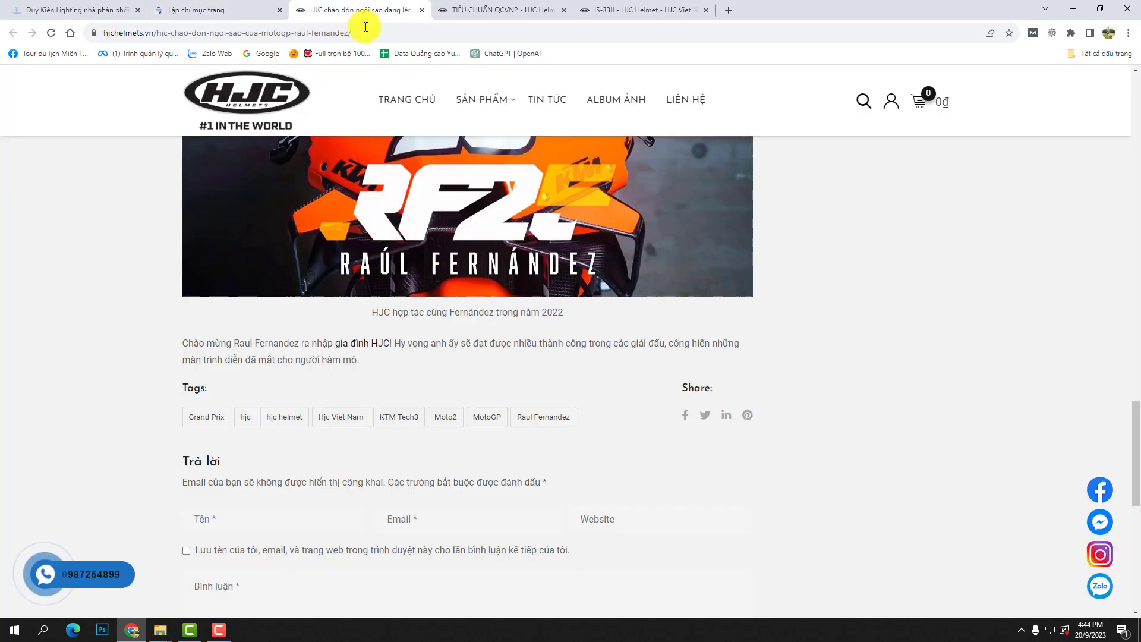
click(365, 27)
key(ctrl+c)
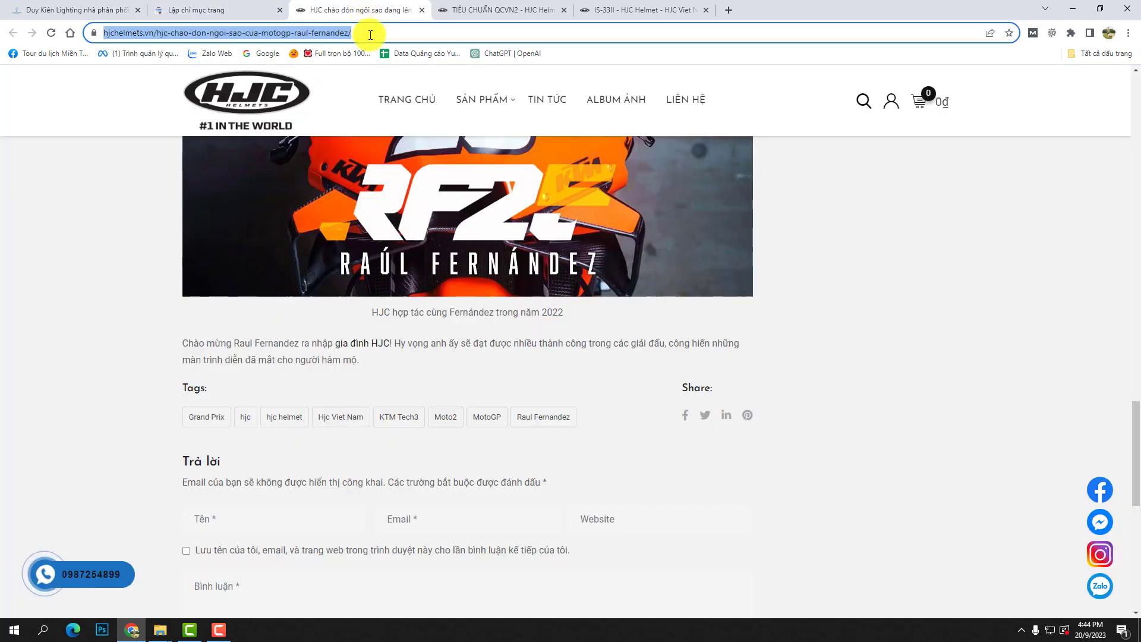
click(224, 6)
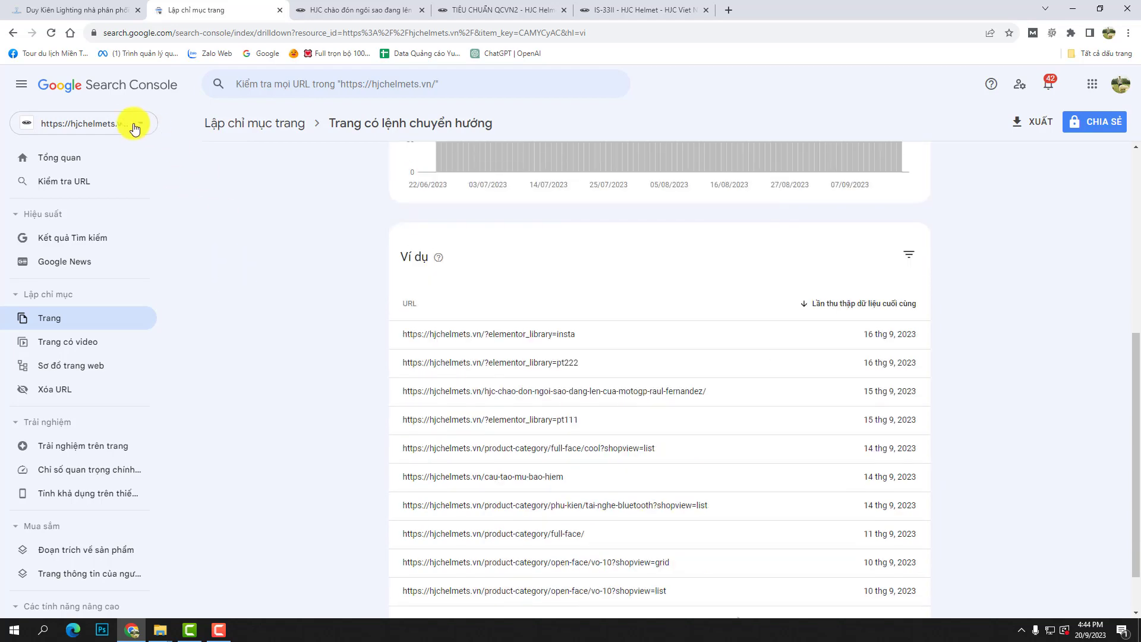
click(89, 182)
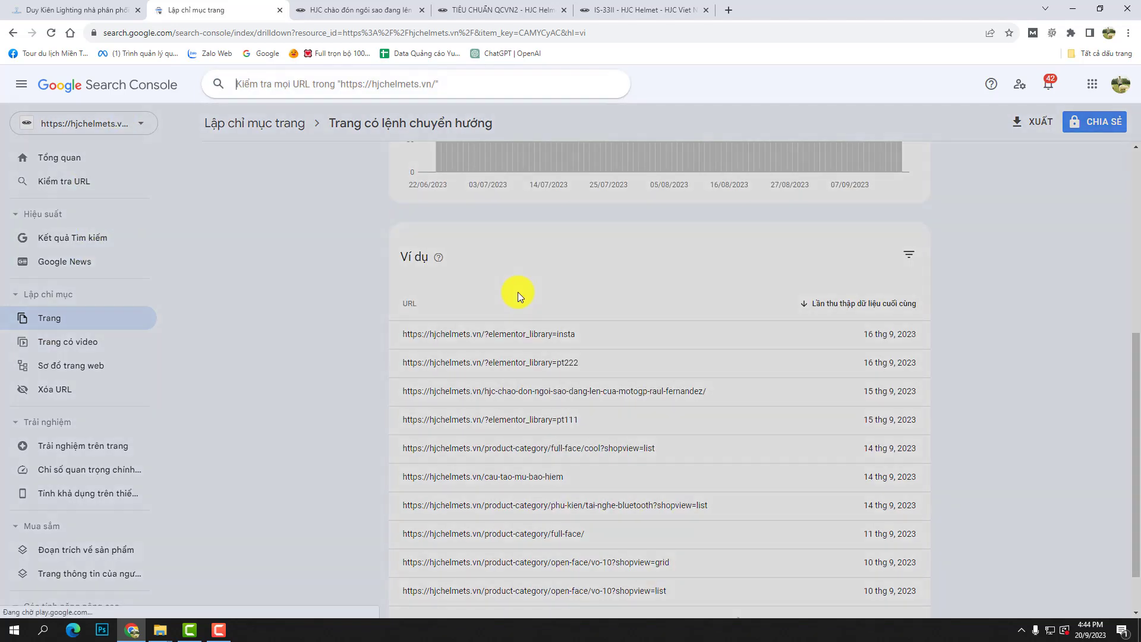
key(ctrl+v)
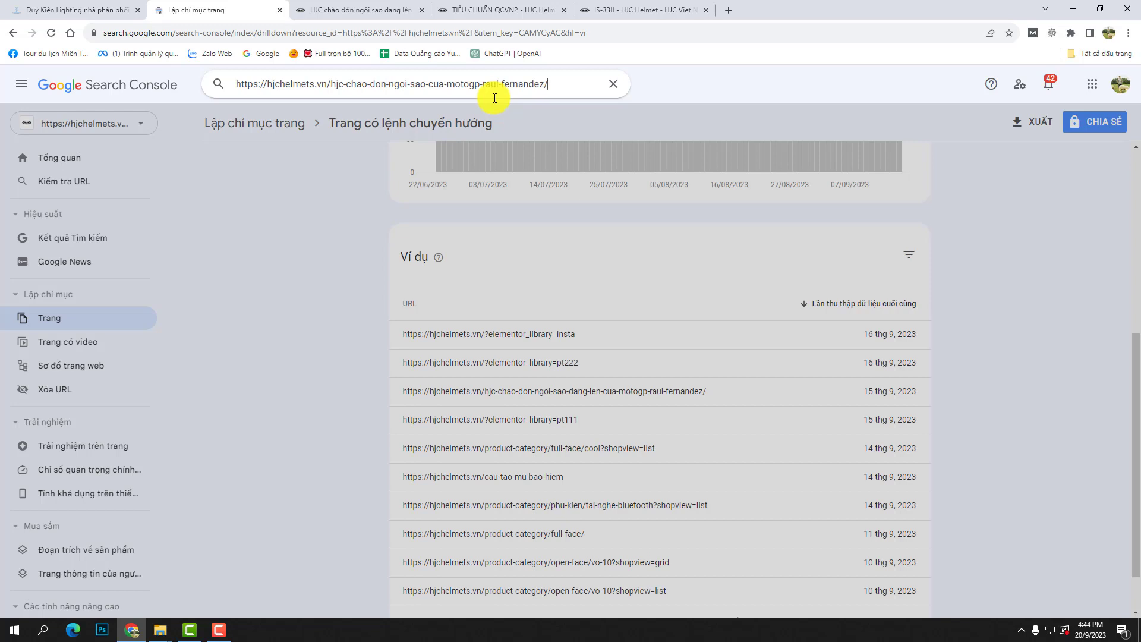
key(Return)
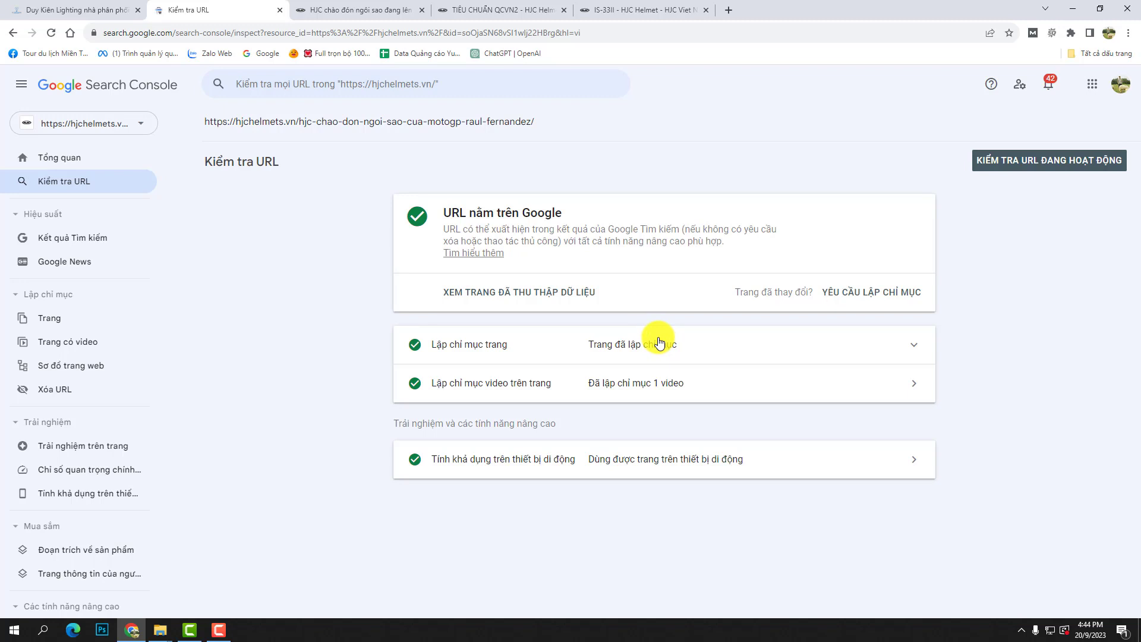
Try to request indexing for the inspected article URL and close the request dialogs.
click(884, 297)
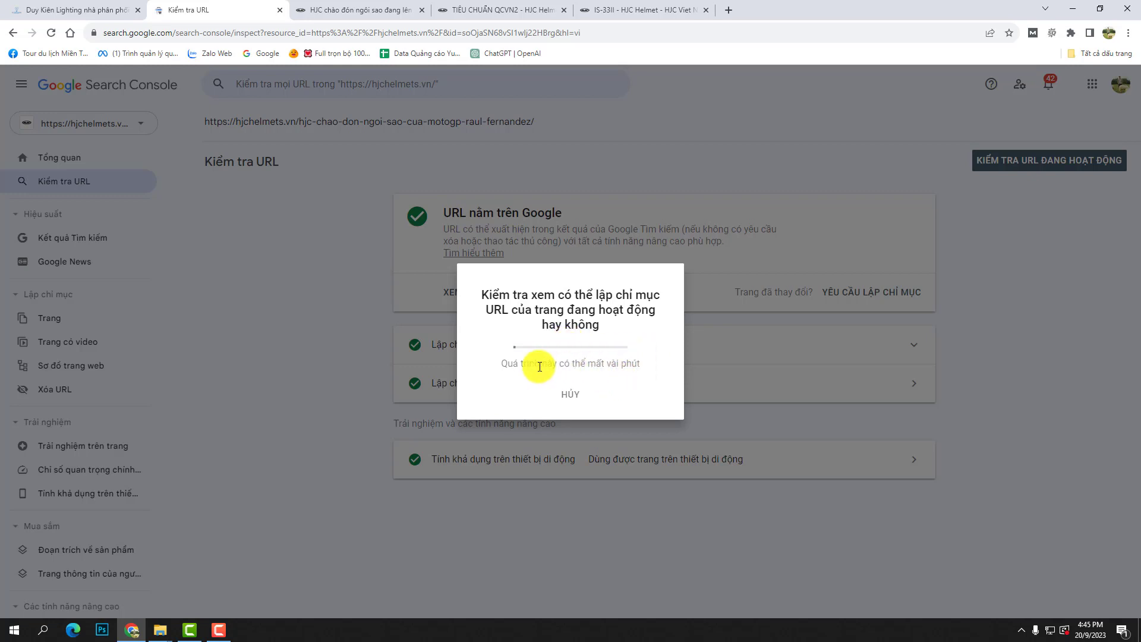
mouse_move(639, 362)
mouse_down()
mouse_move(499, 366)
mouse_move(655, 364)
mouse_up()
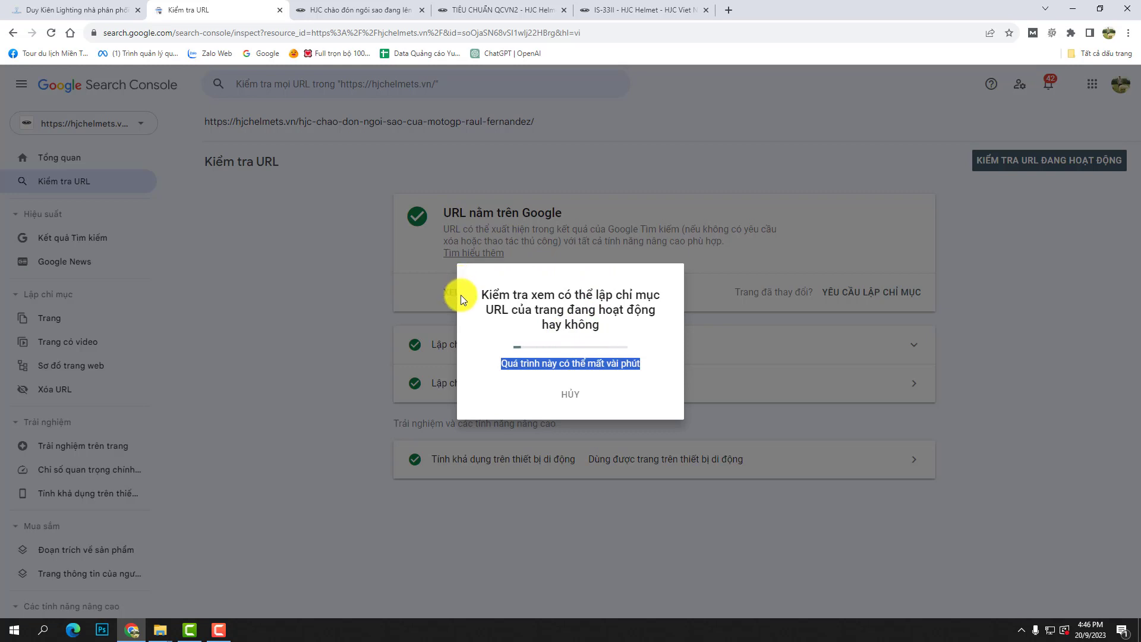
click(571, 397)
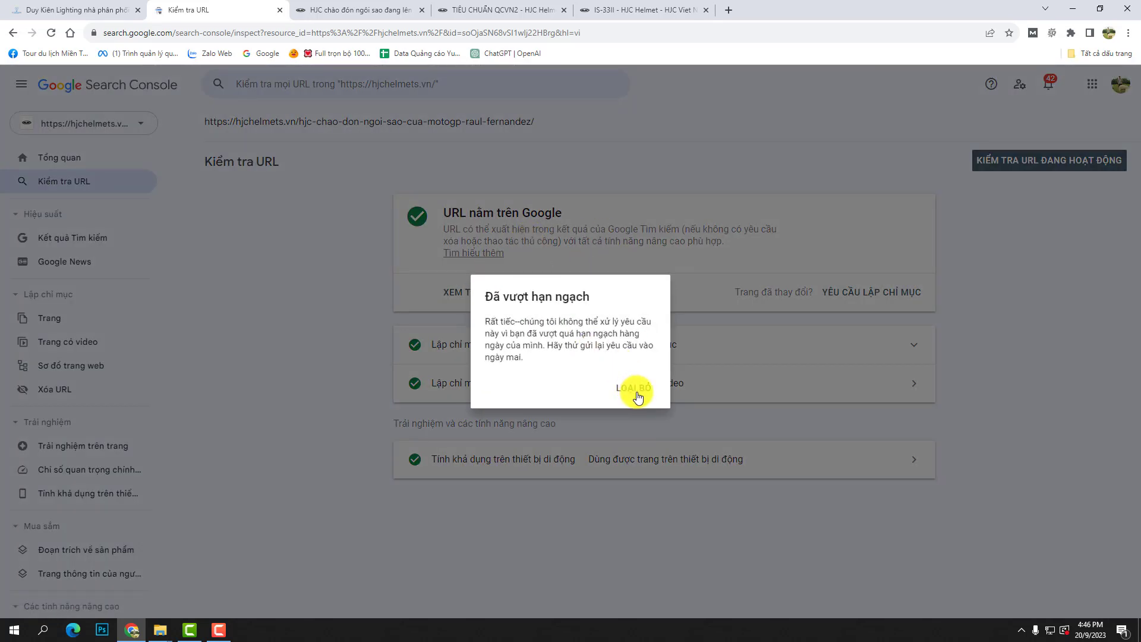
click(637, 395)
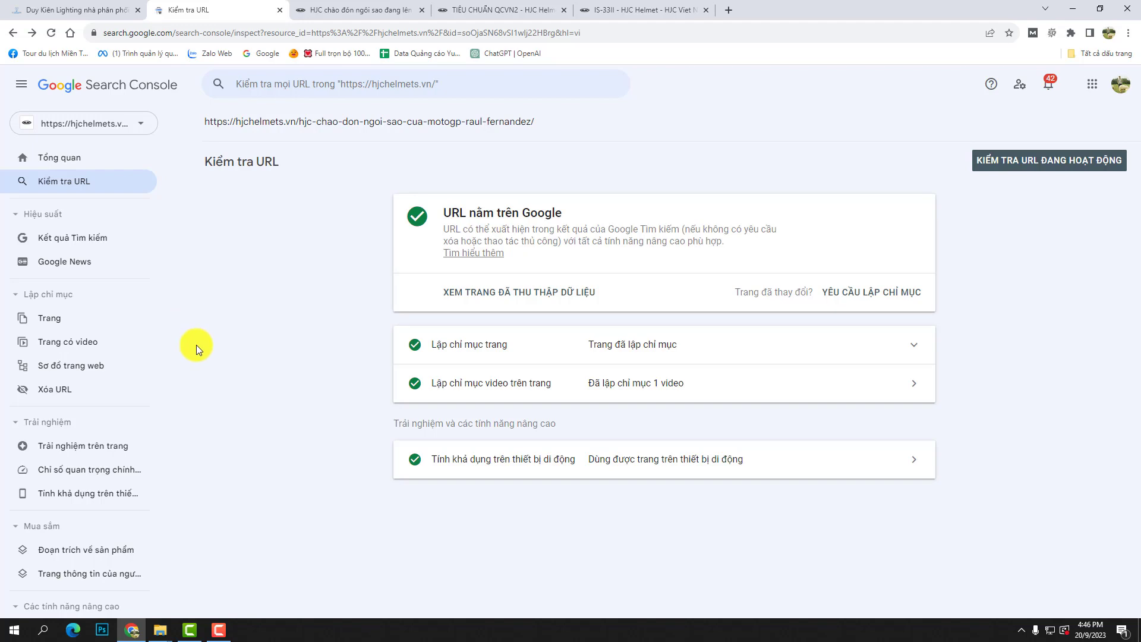
Return to the page indexing overview, view the 'Đã phát hiện thấy – hiện chưa được lập chỉ mục' report, and go back to the reasons list.
click(70, 320)
scroll(683, 368, down, 6)
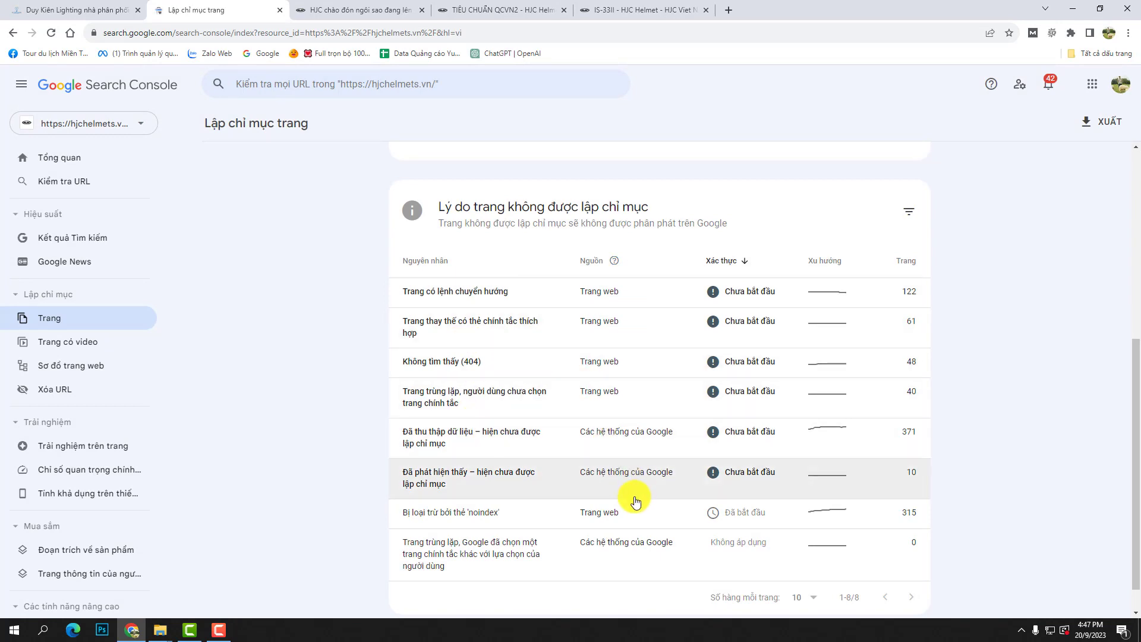
click(622, 477)
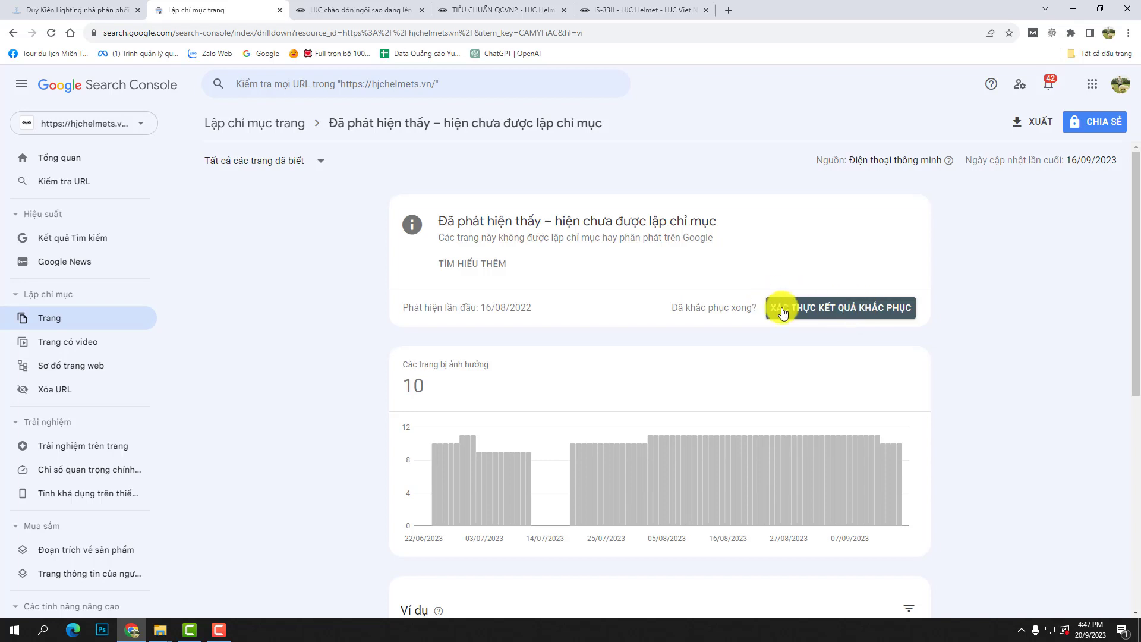
click(4, 33)
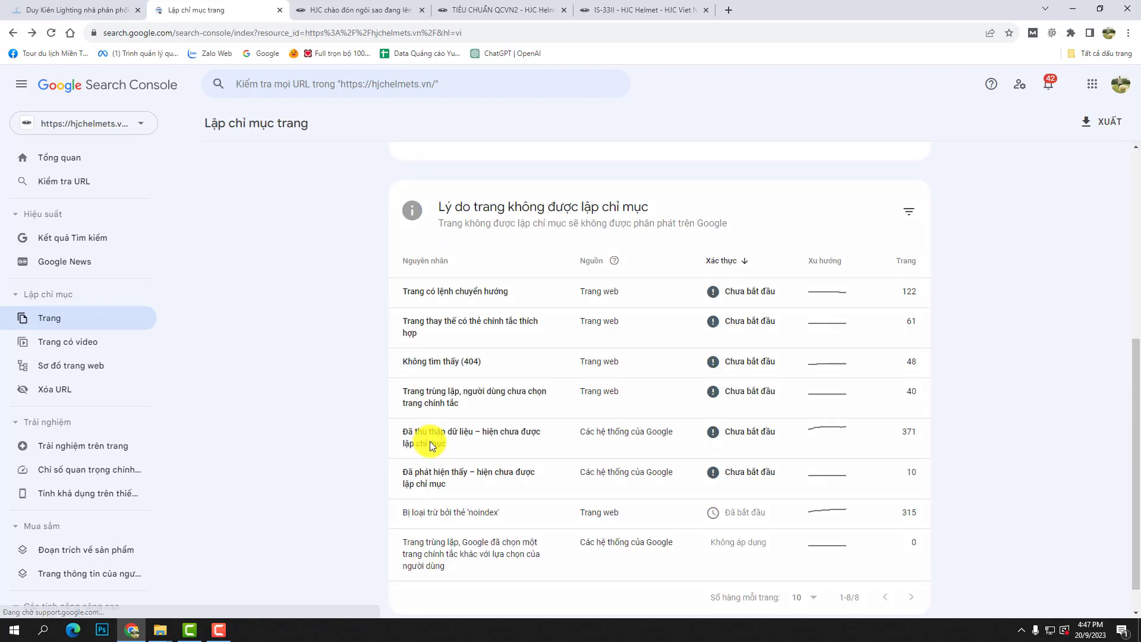